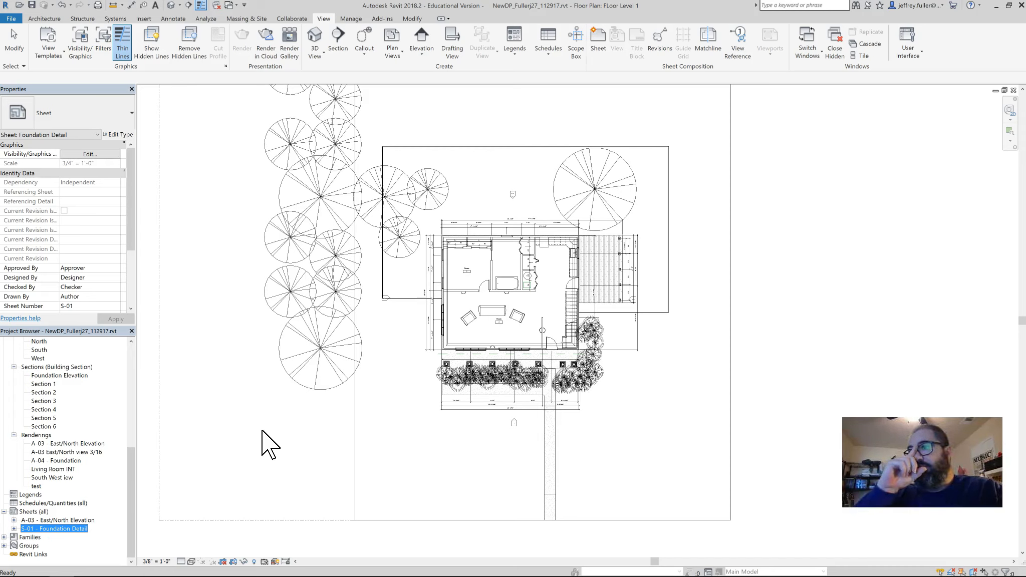
- Create a new sheet using the Career Center title block
{"action": "left_click", "coordinate": [133, 480]}
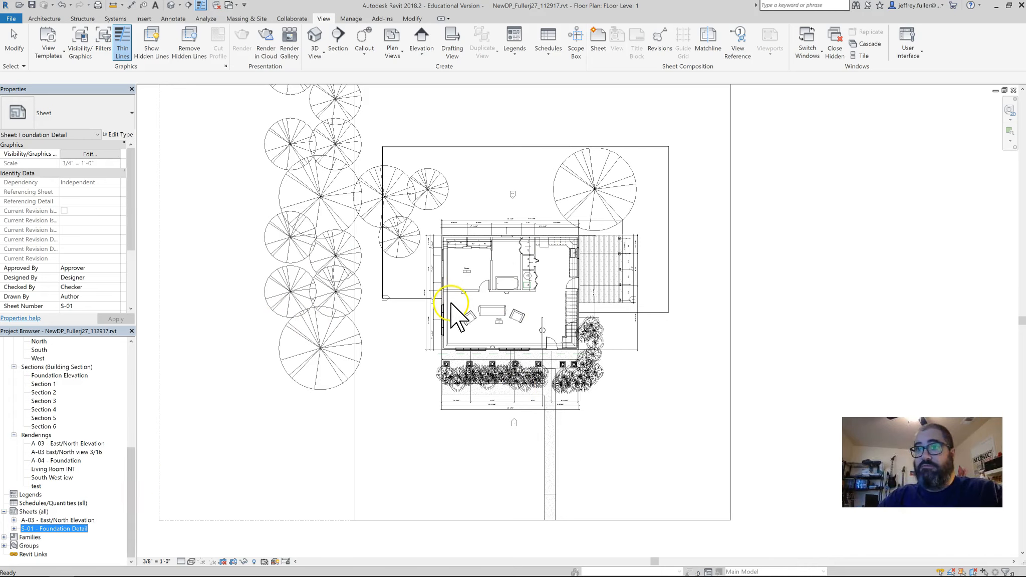
{"action": "left_click_drag", "start_coordinate": [131, 469], "coordinate": [130, 344]}
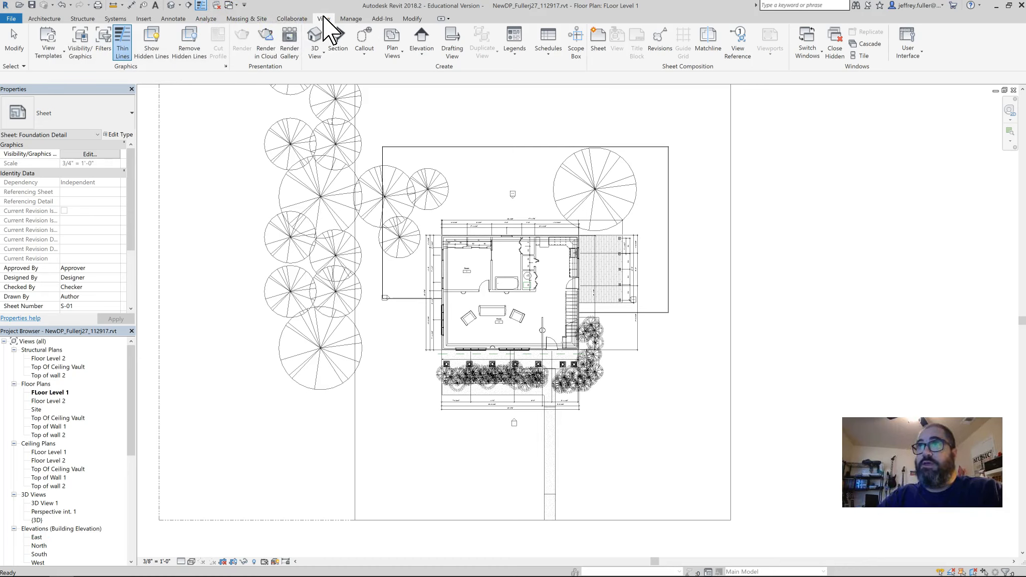
{"action": "left_click", "coordinate": [576, 54]}
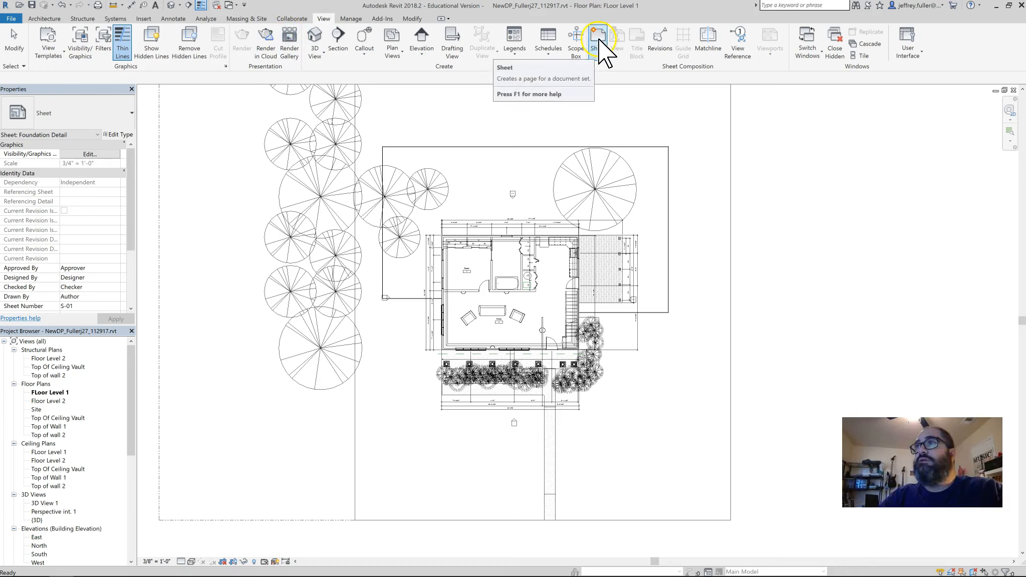
{"action": "left_click", "coordinate": [605, 57]}
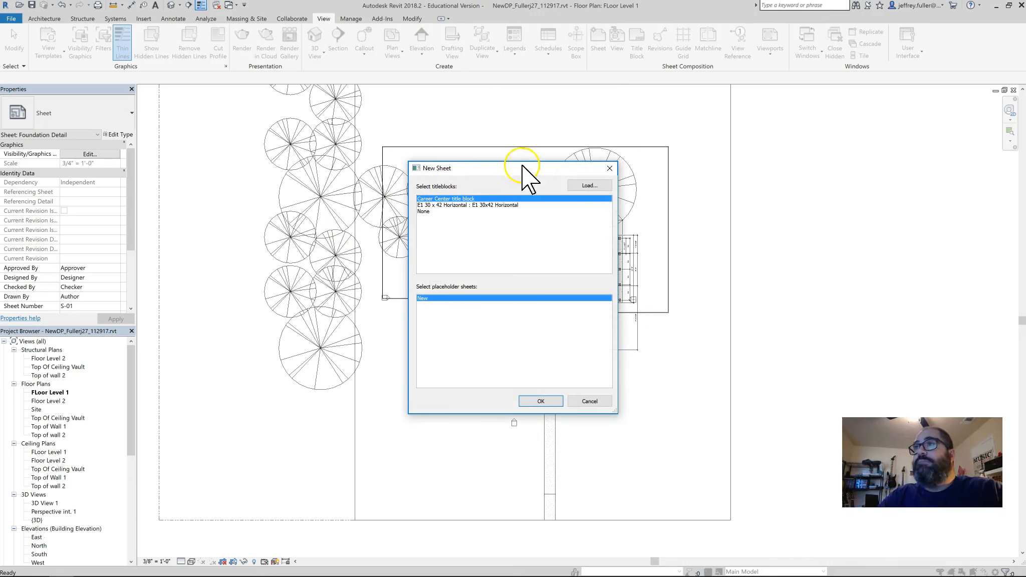
{"action": "left_click", "coordinate": [466, 198]}
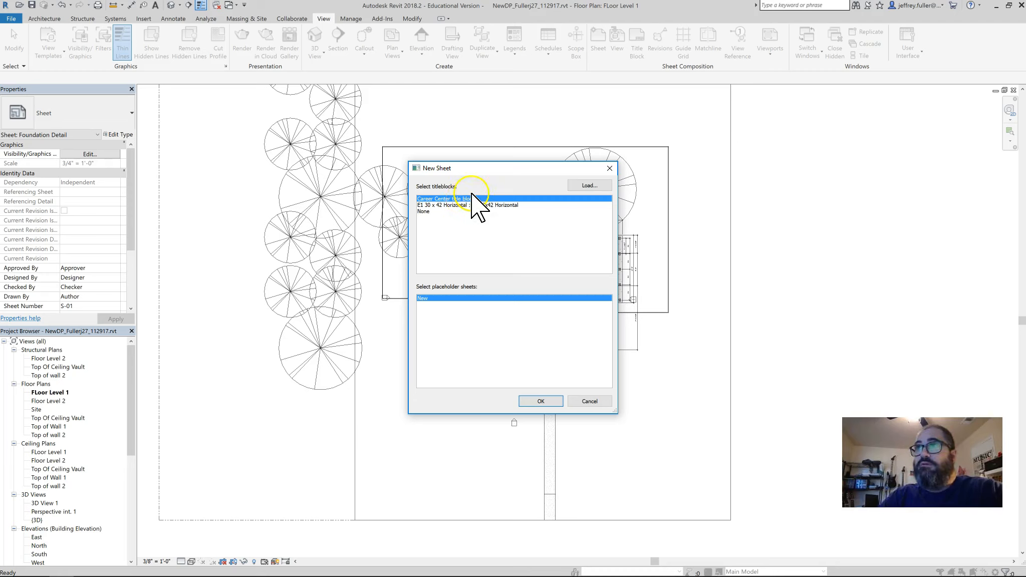
{"action": "left_click", "coordinate": [470, 197]}
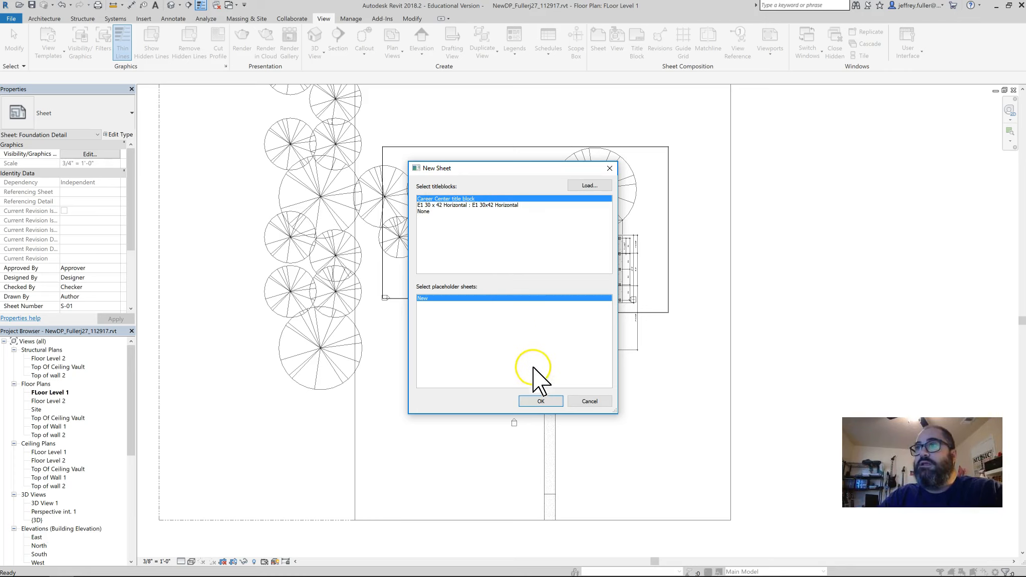
{"action": "left_click", "coordinate": [540, 400]}
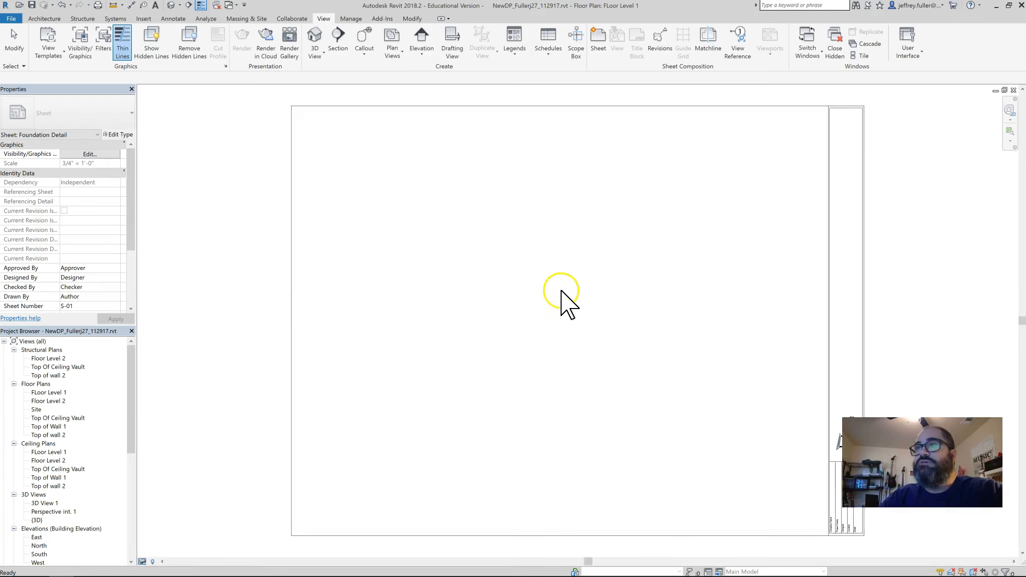
- Place the FLoor Level 1 floor plan on the new sheet, roughly centred over the title block
{"action": "left_click_drag", "start_coordinate": [863, 372], "coordinate": [846, 373]}
{"action": "middle_click_drag", "start_coordinate": [855, 372], "coordinate": [832, 388]}
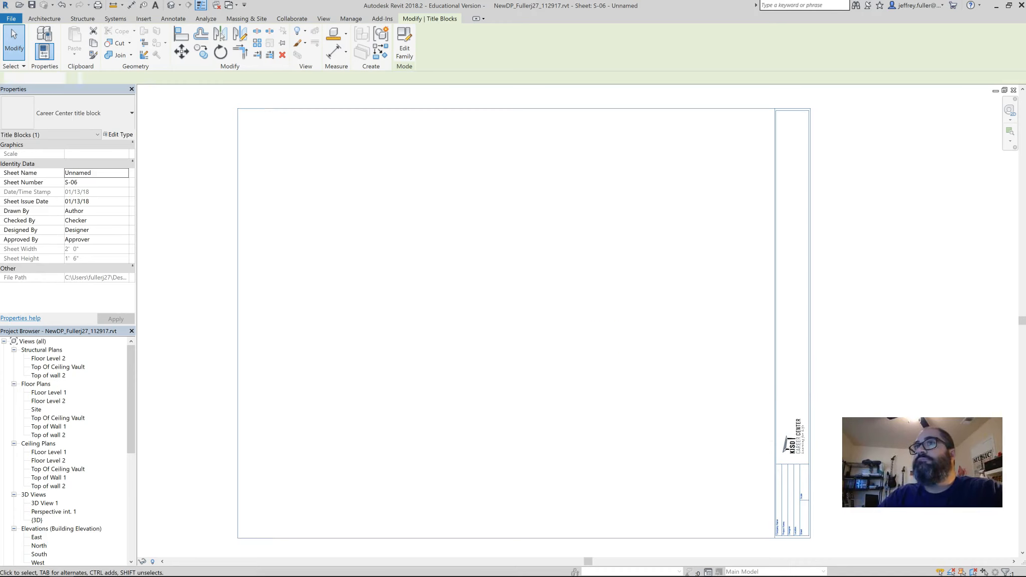
{"action": "left_click", "coordinate": [605, 343]}
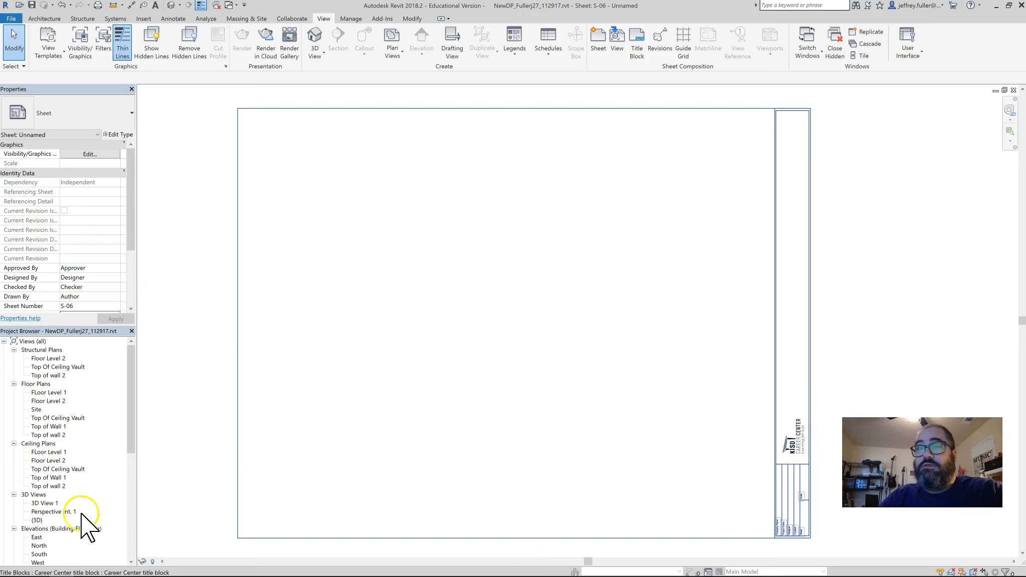
{"action": "left_click_drag", "start_coordinate": [132, 398], "coordinate": [133, 387]}
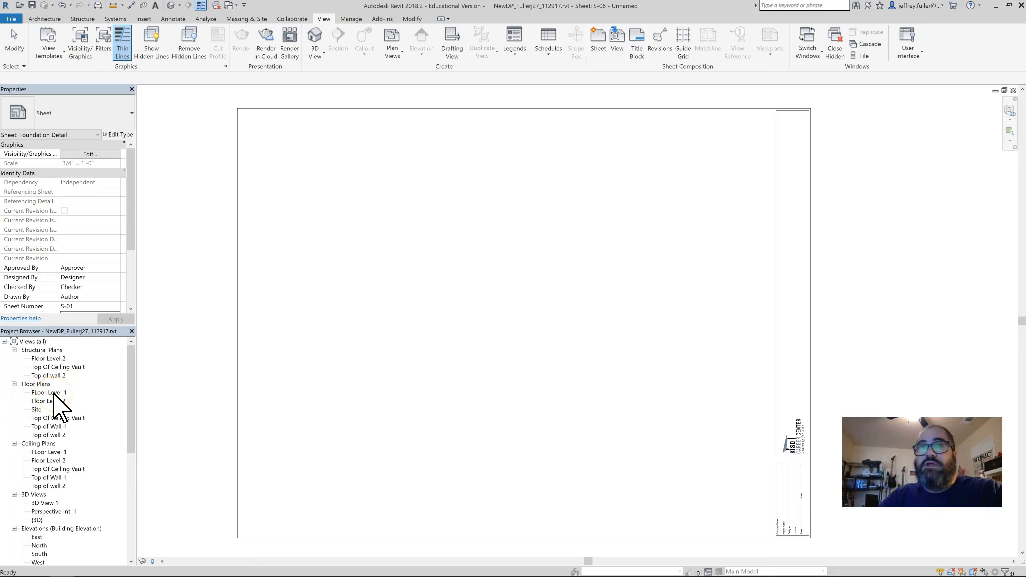
{"action": "left_click", "coordinate": [52, 392]}
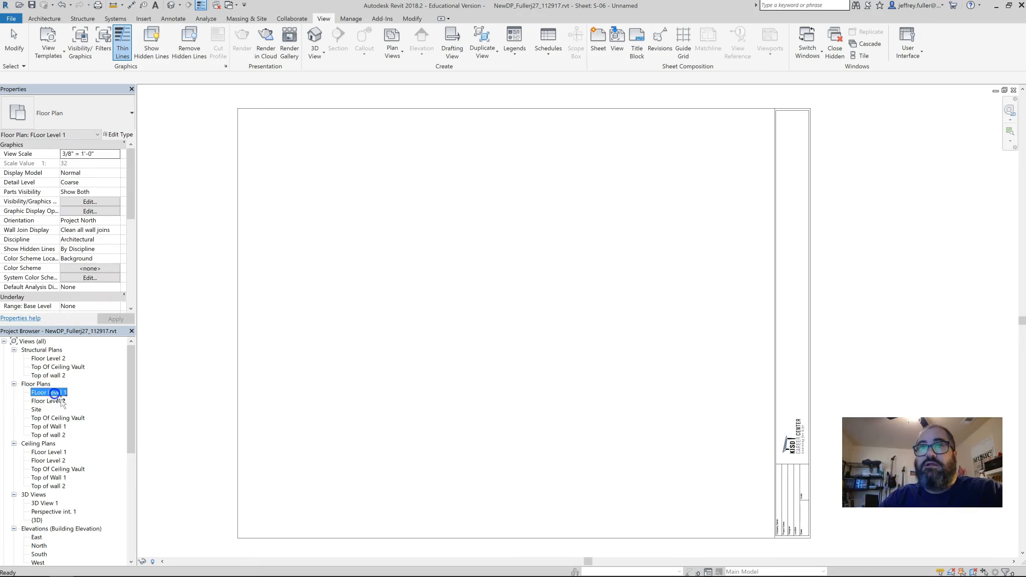
{"action": "left_click_drag", "start_coordinate": [137, 395], "coordinate": [482, 318]}
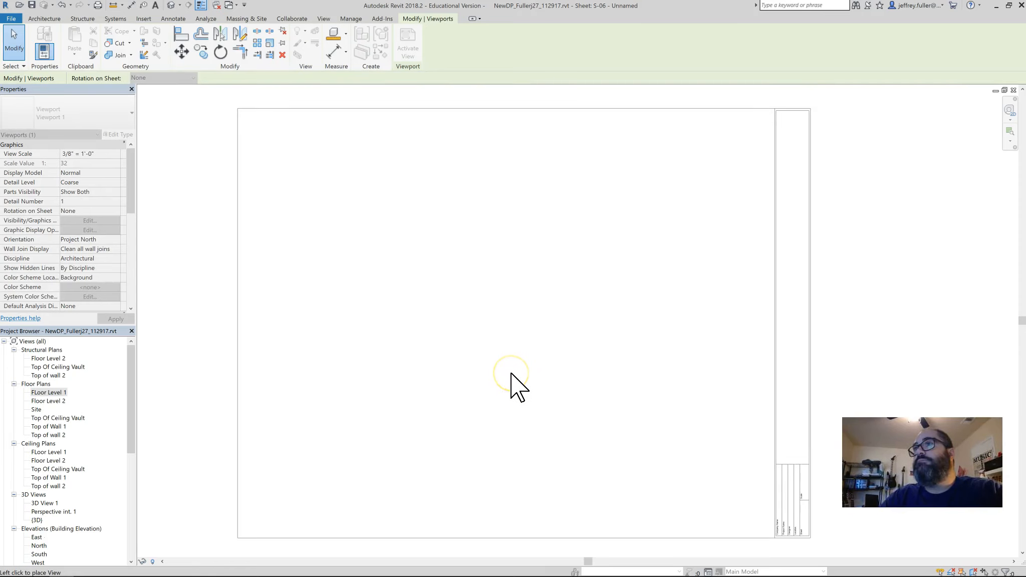
{"action": "scroll", "coordinate": [511, 373], "scroll_direction": "down", "scroll_amount": 1}
{"action": "scroll", "coordinate": [512, 378], "scroll_direction": "down", "scroll_amount": 1}
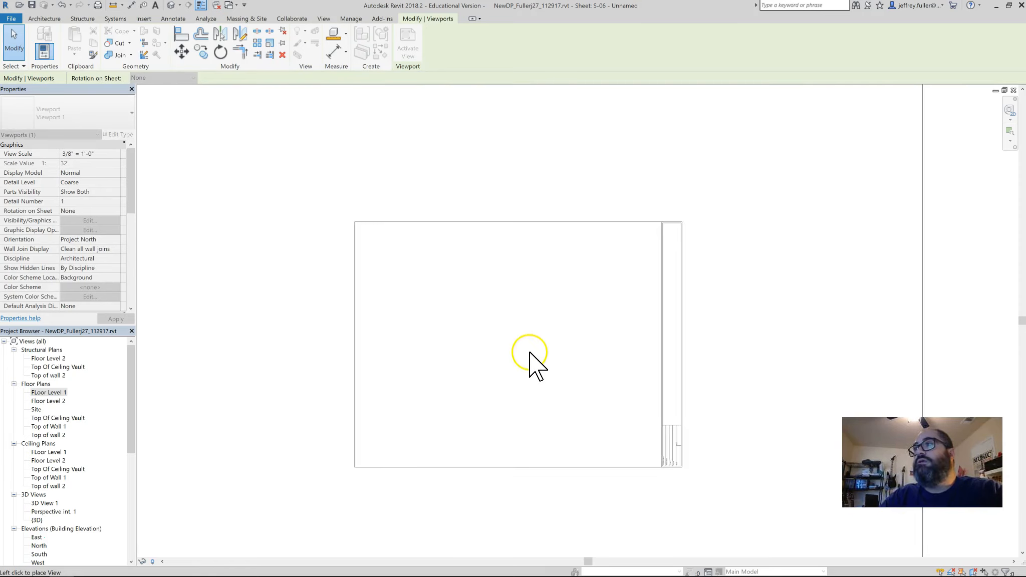
{"action": "scroll", "coordinate": [529, 354], "scroll_direction": "down", "scroll_amount": 2}
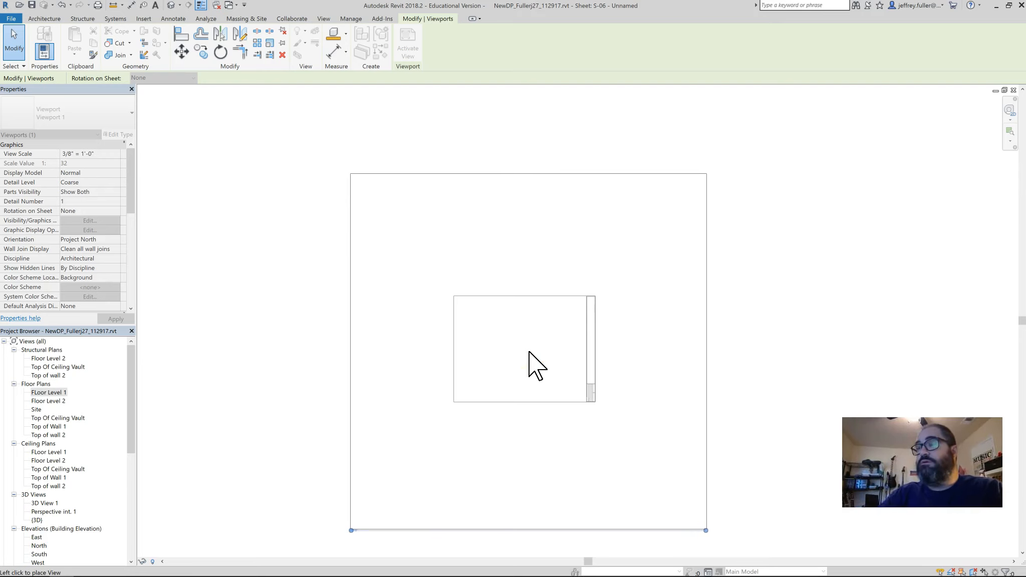
{"action": "left_click", "coordinate": [530, 352]}
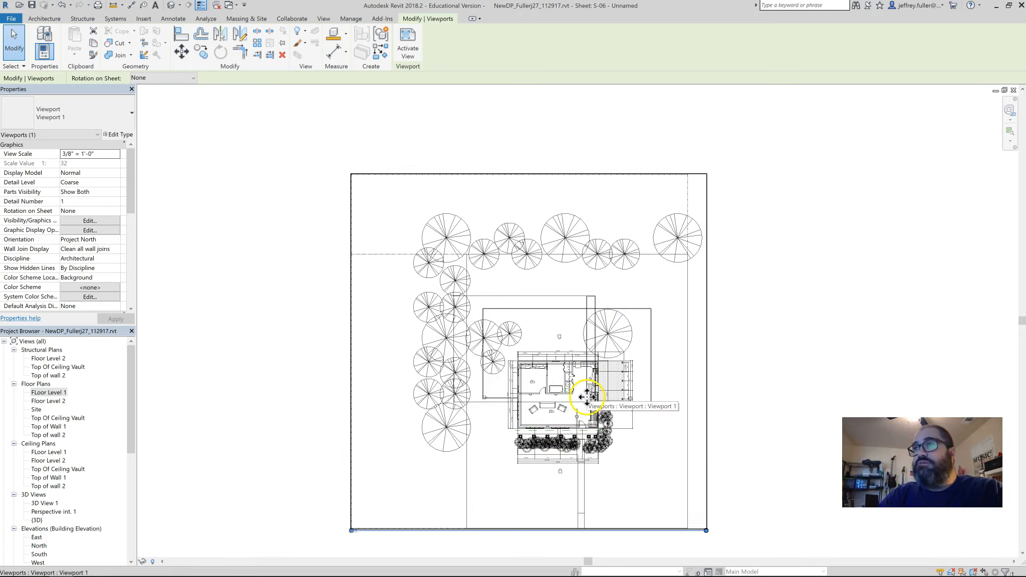
- Open the FLoor Level 1 floor plan and set its view scale to 1/4" = 1'-0"
{"action": "double_click", "coordinate": [55, 393]}
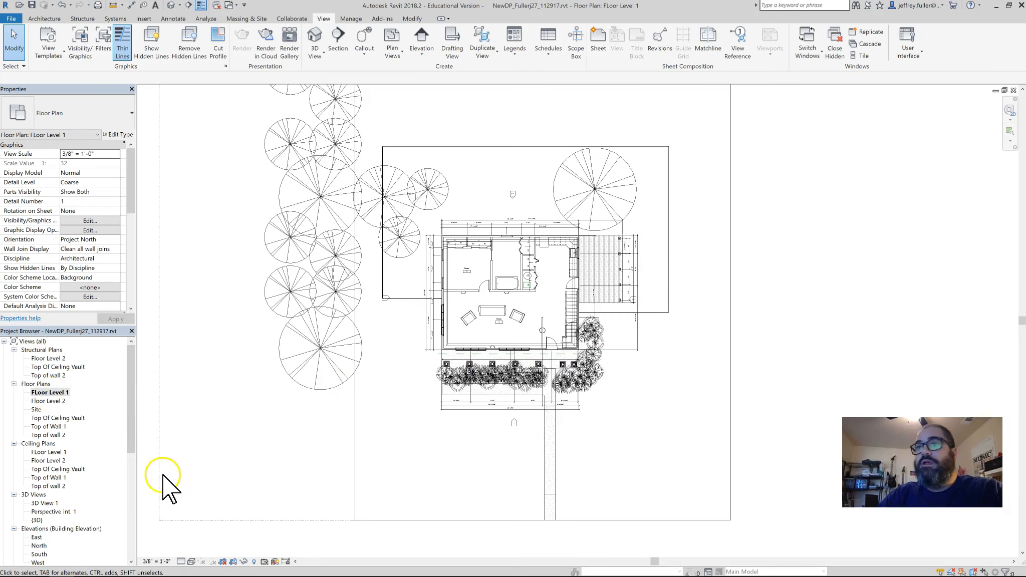
{"action": "left_click", "coordinate": [158, 561]}
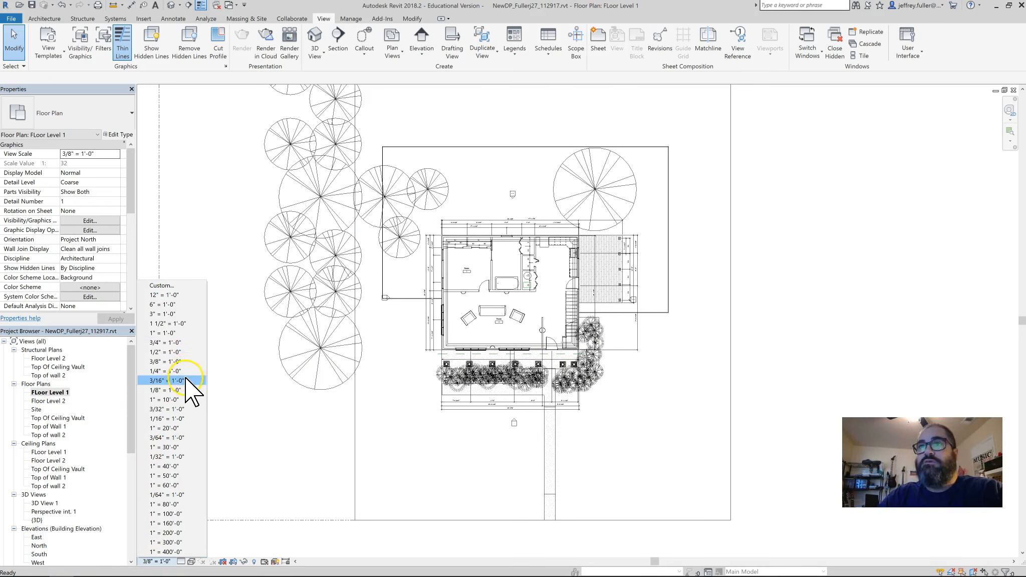
{"action": "left_click", "coordinate": [173, 371]}
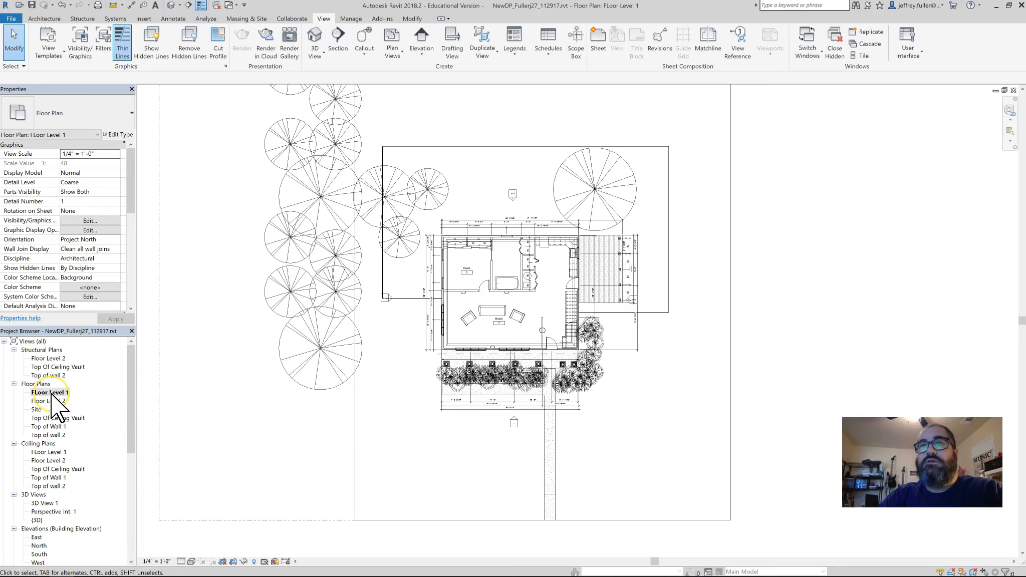
- Return to sheet S-06 and move the floor plan viewport so the house sits within the title block's drawing area
{"action": "scroll", "coordinate": [56, 441], "scroll_direction": "down", "scroll_amount": 9}
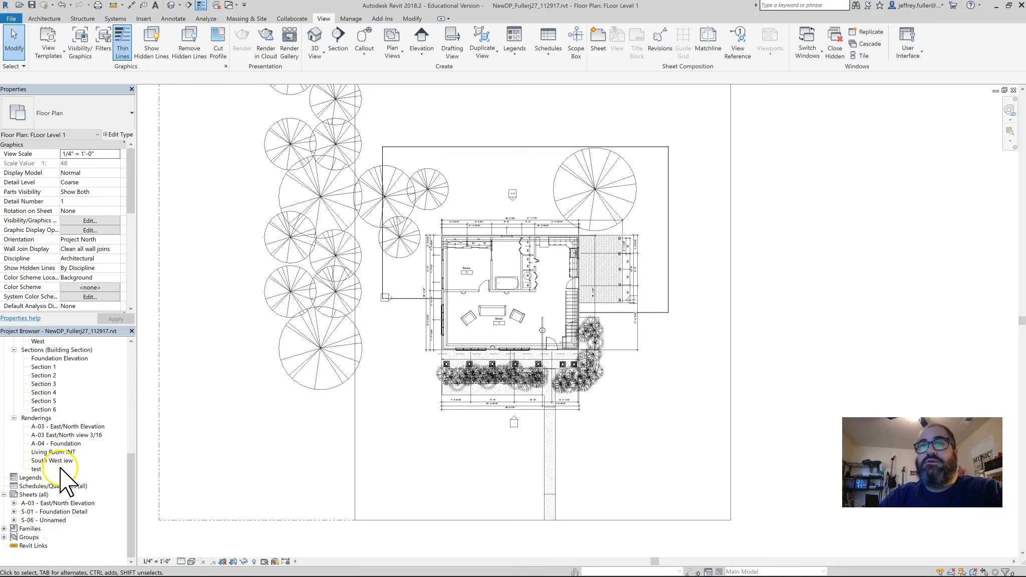
{"action": "double_click", "coordinate": [55, 520]}
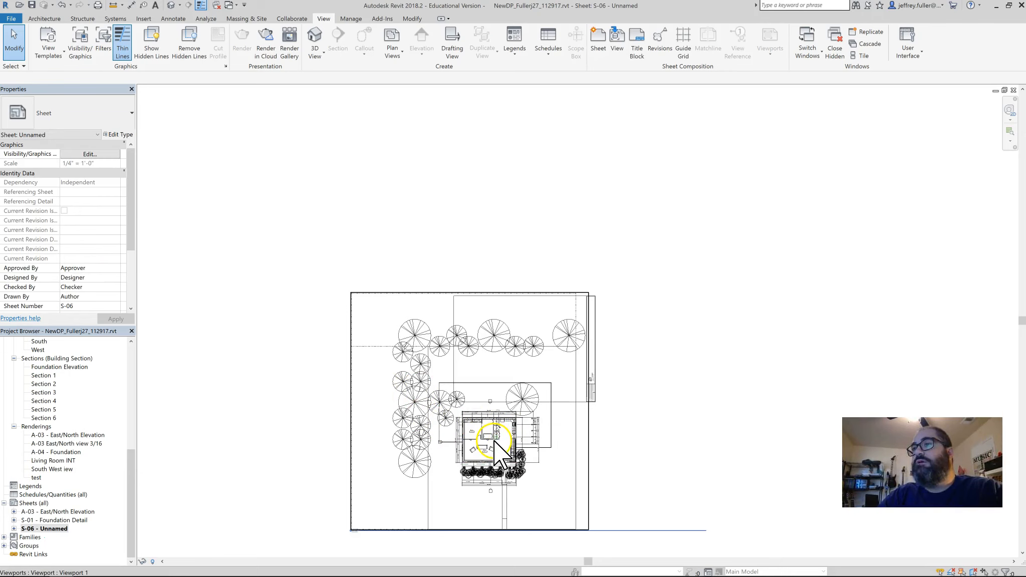
{"action": "left_click", "coordinate": [485, 455]}
{"action": "mouse_move", "coordinate": [541, 375]}
{"action": "left_mouse_down"}
{"action": "mouse_move", "coordinate": [517, 365]}
{"action": "mouse_move", "coordinate": [534, 367]}
{"action": "left_mouse_up"}
{"action": "left_click", "coordinate": [517, 371]}
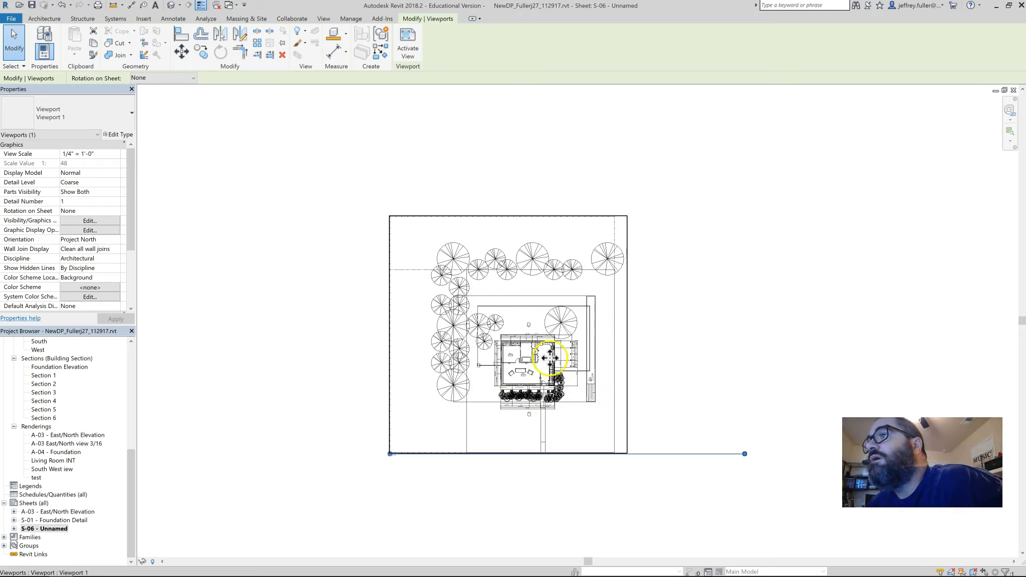
{"action": "left_click_drag", "start_coordinate": [541, 337], "coordinate": [541, 330]}
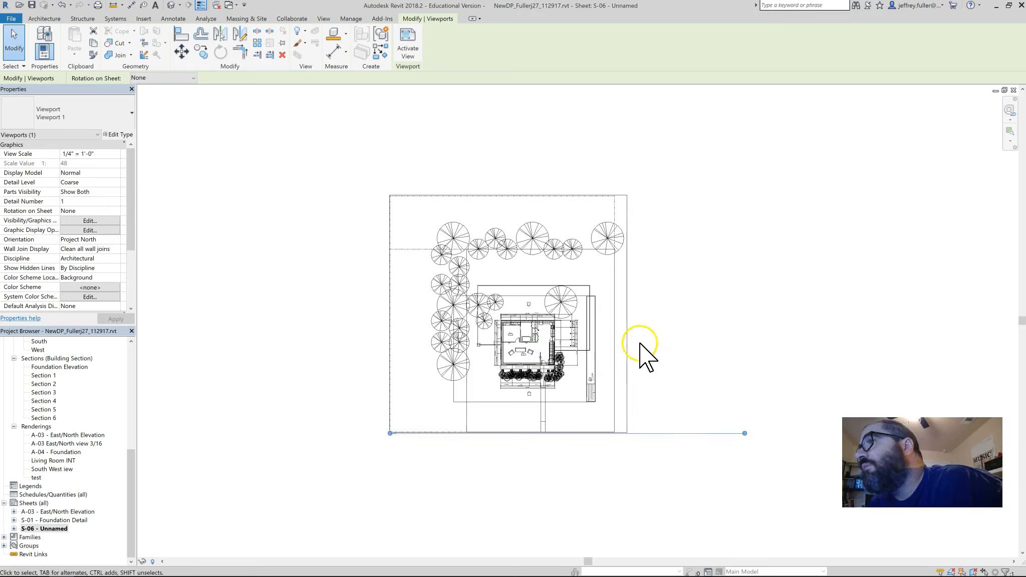
{"action": "left_click_drag", "start_coordinate": [535, 326], "coordinate": [536, 339]}
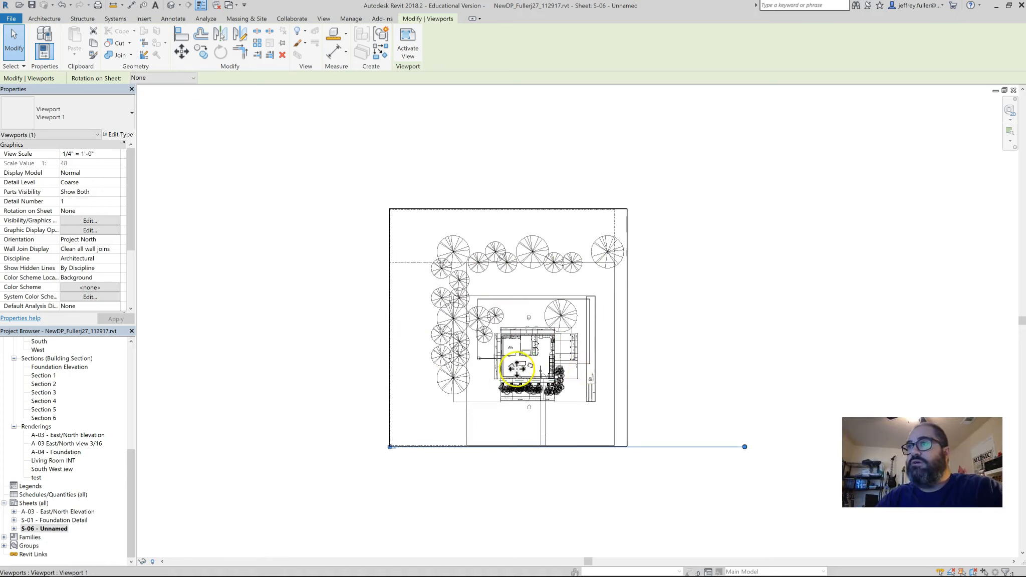
- Open the visibility/graphics overrides of the floor plan viewport and turn off the Columns model category
{"action": "scroll", "coordinate": [523, 364], "scroll_direction": "up", "scroll_amount": 1}
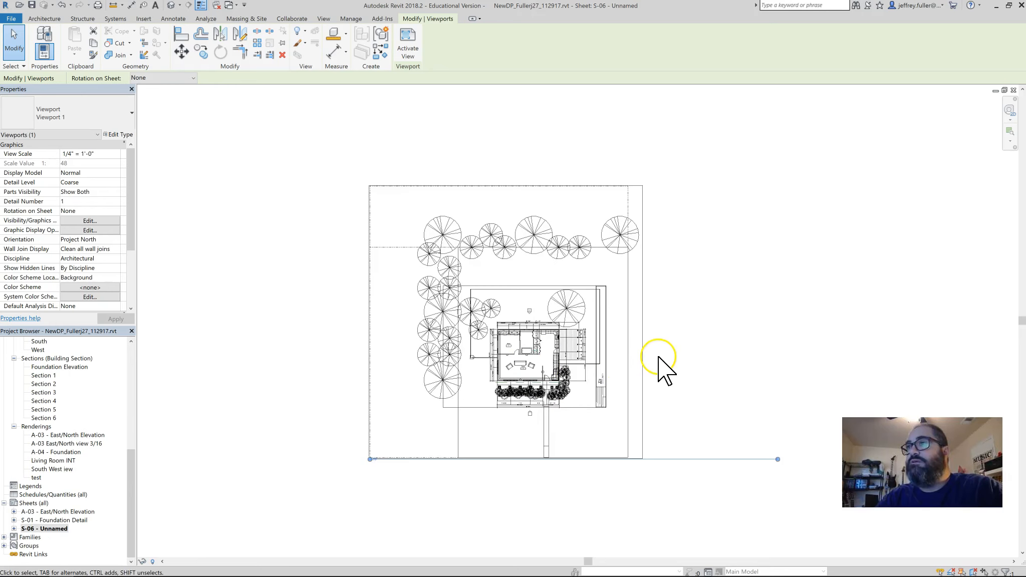
{"action": "scroll", "coordinate": [692, 366], "scroll_direction": "up", "scroll_amount": 4}
{"action": "middle_click_drag", "start_coordinate": [549, 379], "coordinate": [682, 361]}
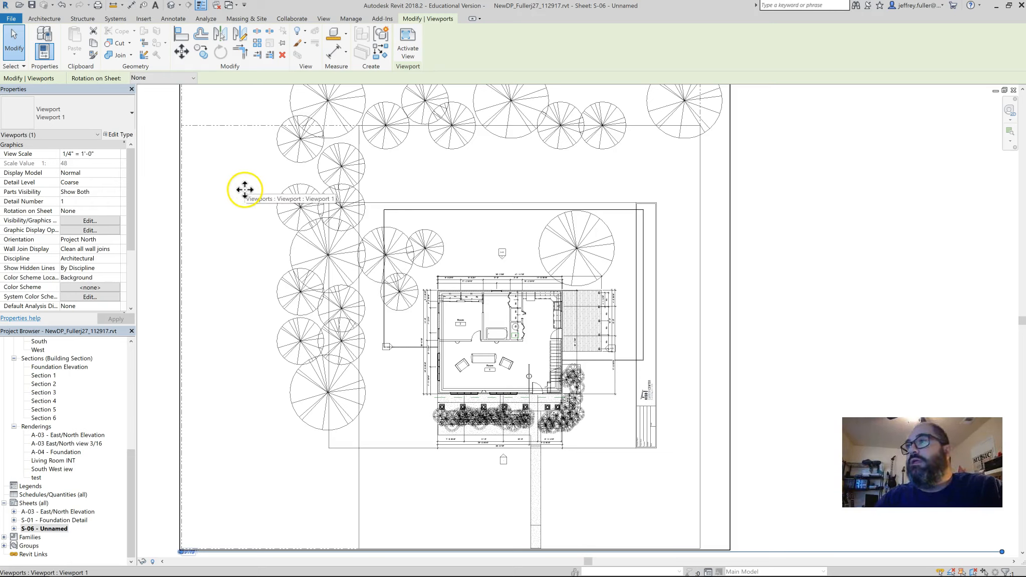
{"action": "left_click", "coordinate": [90, 220]}
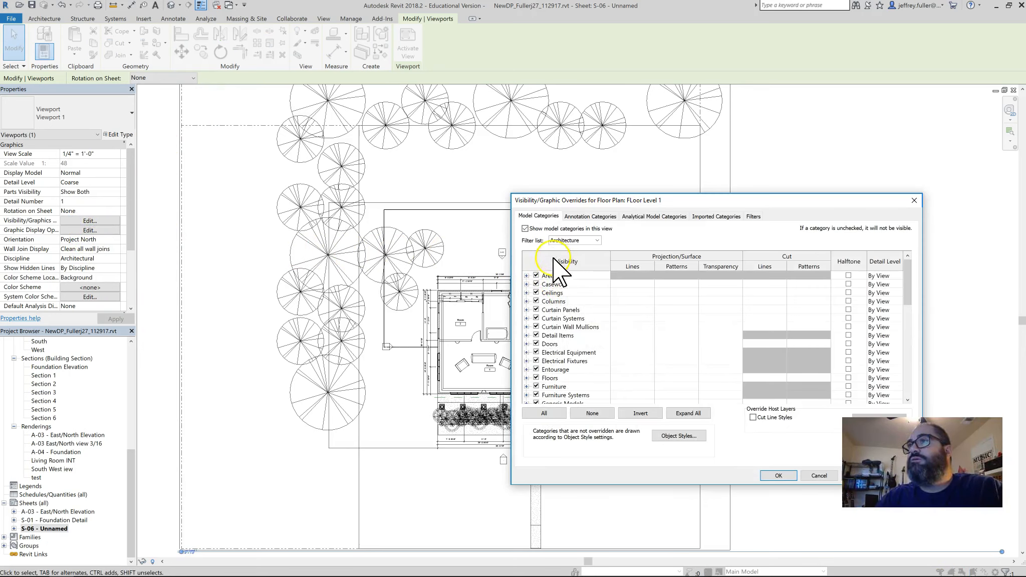
{"action": "left_click", "coordinate": [554, 301]}
{"action": "left_click", "coordinate": [536, 301]}
- Turn off the Electrical Equipment and Electrical Fixtures model categories for the floor plan
{"action": "scroll", "coordinate": [569, 333], "scroll_direction": "down", "scroll_amount": 1}
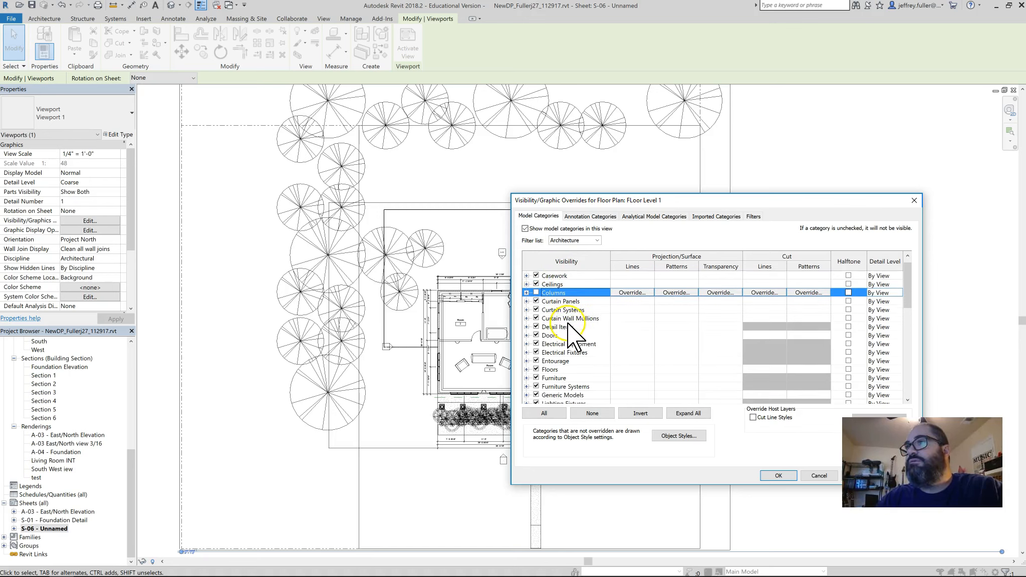
{"action": "scroll", "coordinate": [569, 333], "scroll_direction": "down", "scroll_amount": 2}
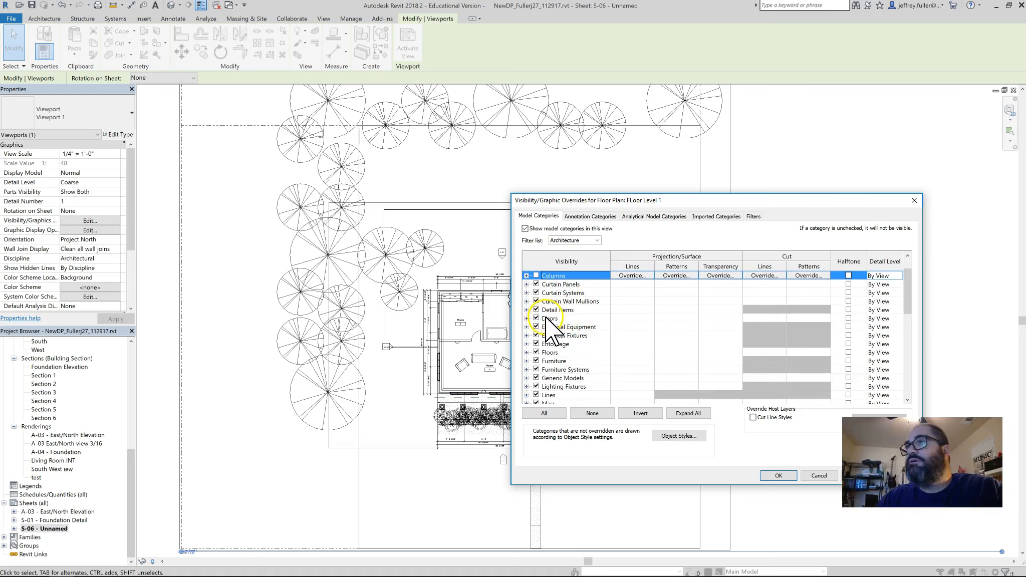
{"action": "scroll", "coordinate": [568, 340], "scroll_direction": "down", "scroll_amount": 1}
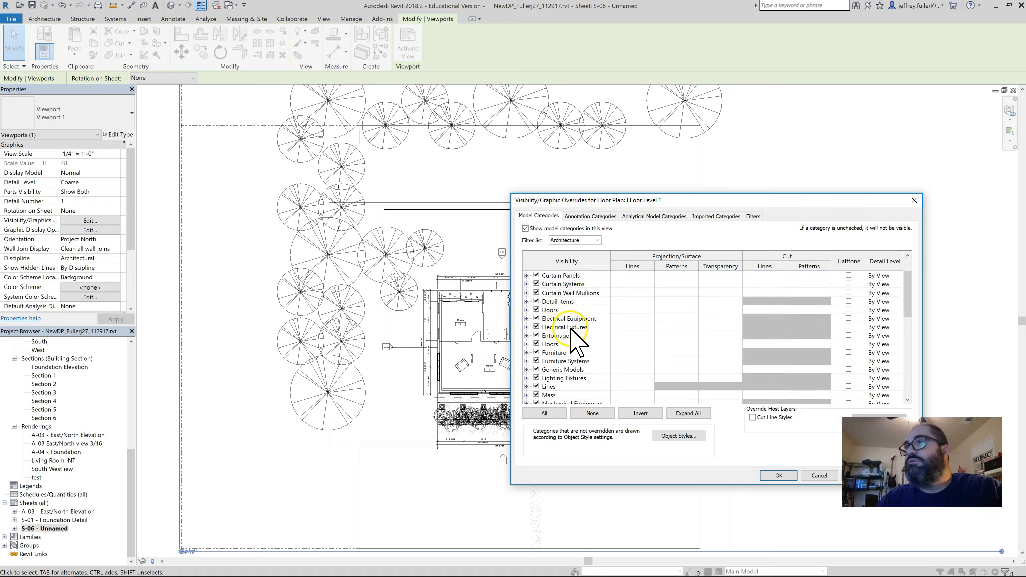
{"action": "scroll", "coordinate": [568, 331], "scroll_direction": "down", "scroll_amount": 1}
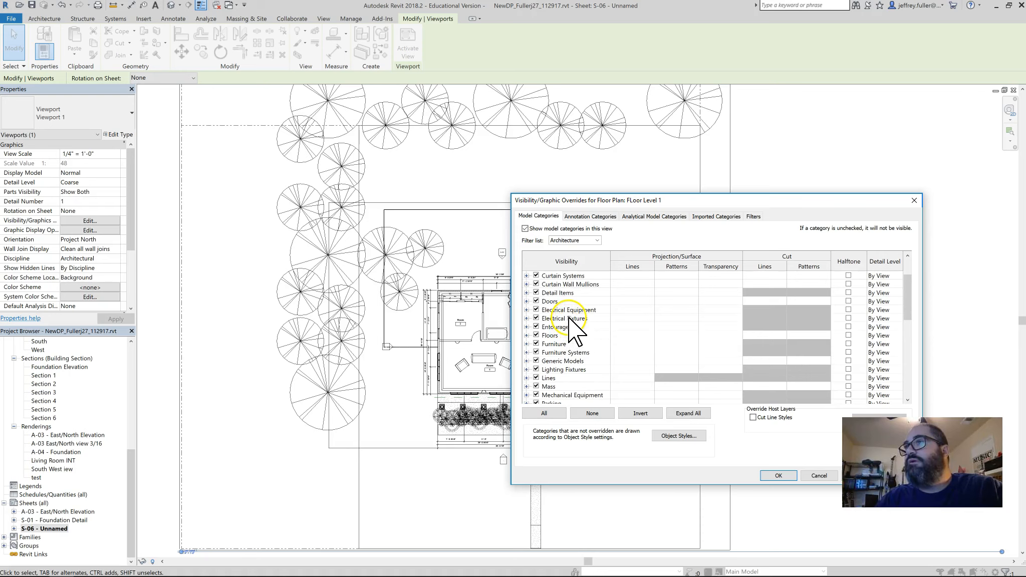
{"action": "left_click", "coordinate": [536, 309]}
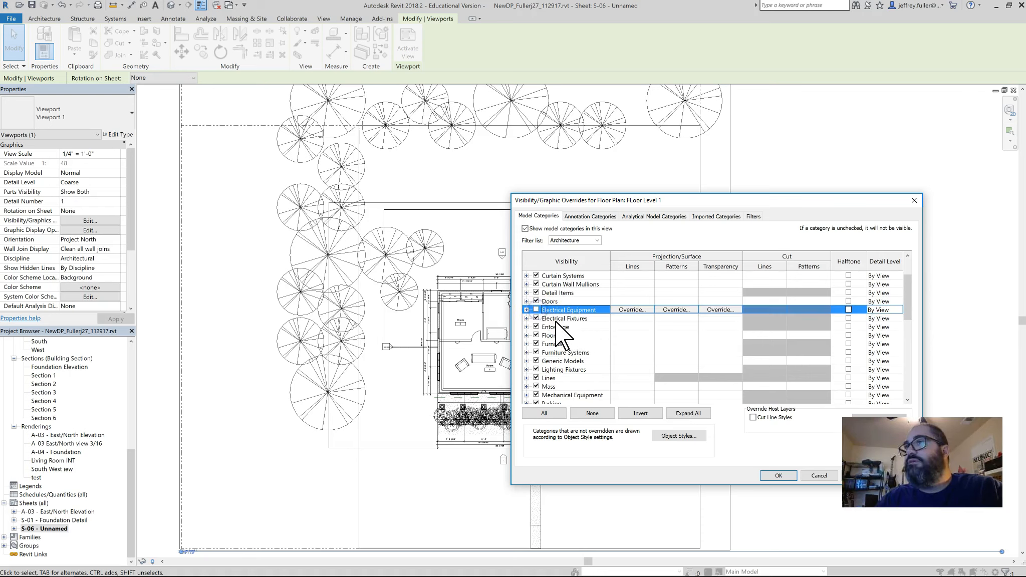
{"action": "left_click", "coordinate": [536, 318]}
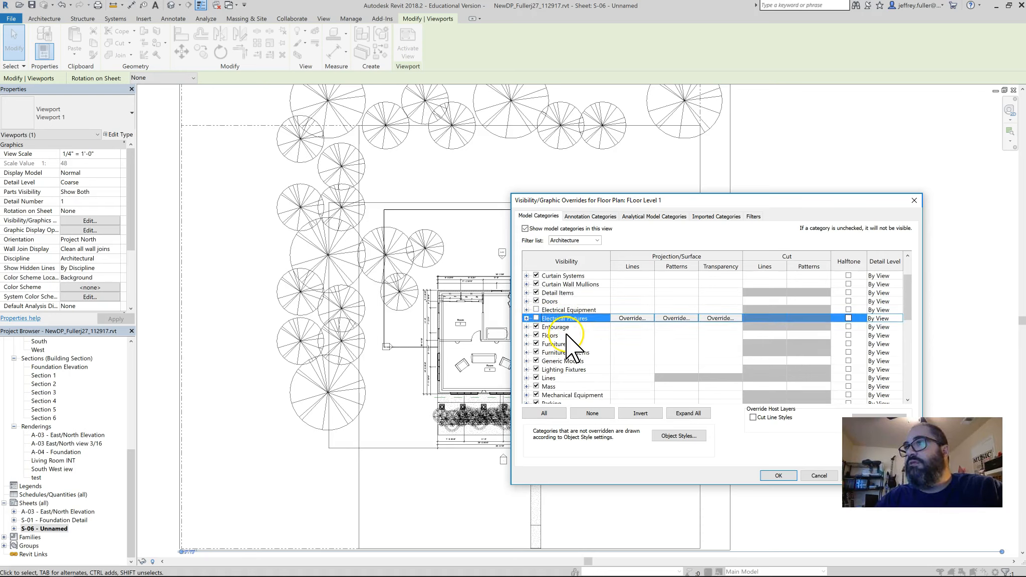
- Turn off the Furniture and Furniture Systems model categories for the floor plan
{"action": "scroll", "coordinate": [566, 335], "scroll_direction": "down", "scroll_amount": 1}
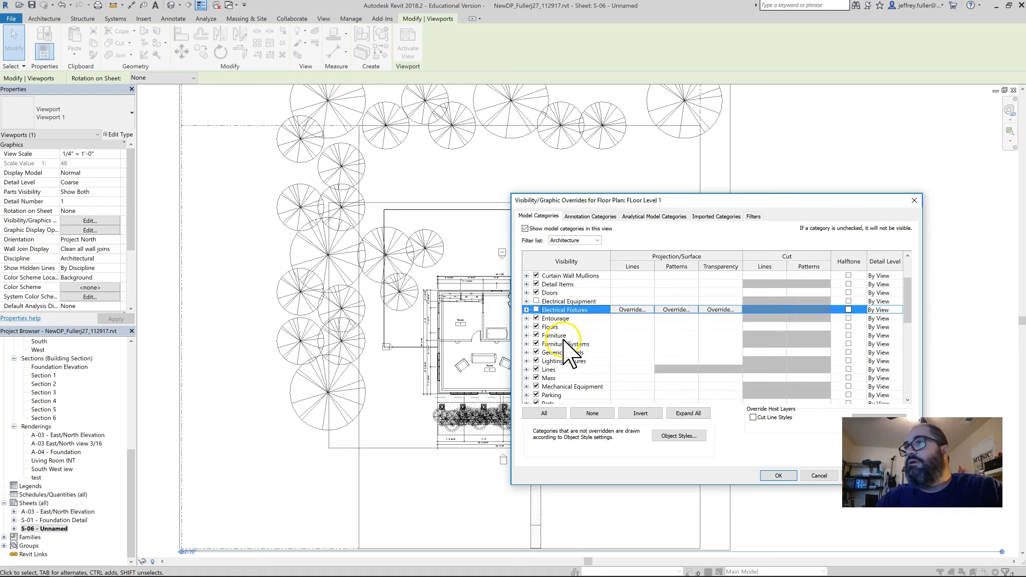
{"action": "left_click", "coordinate": [536, 335]}
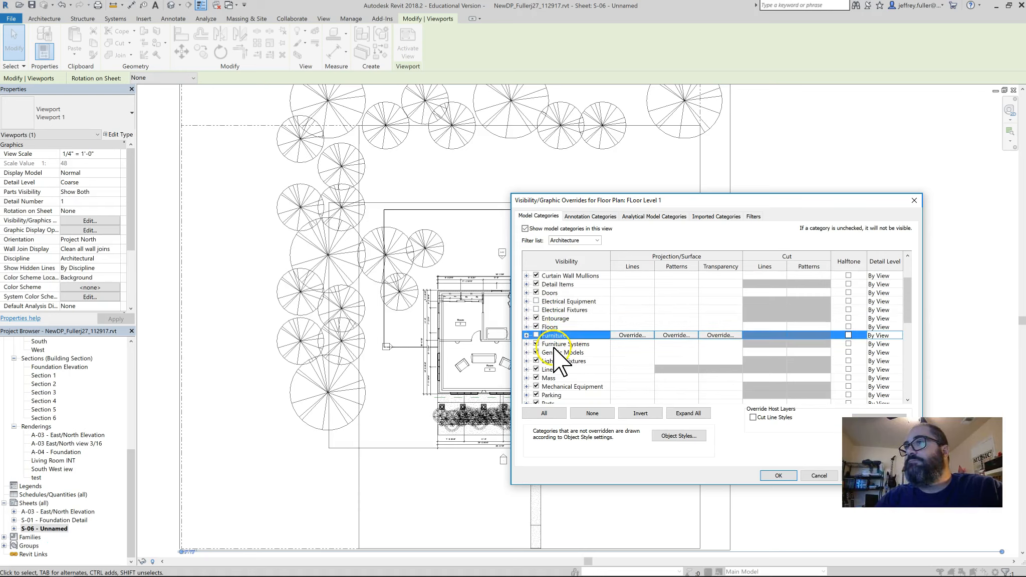
{"action": "left_click", "coordinate": [536, 343]}
{"action": "scroll", "coordinate": [551, 353], "scroll_direction": "down", "scroll_amount": 3}
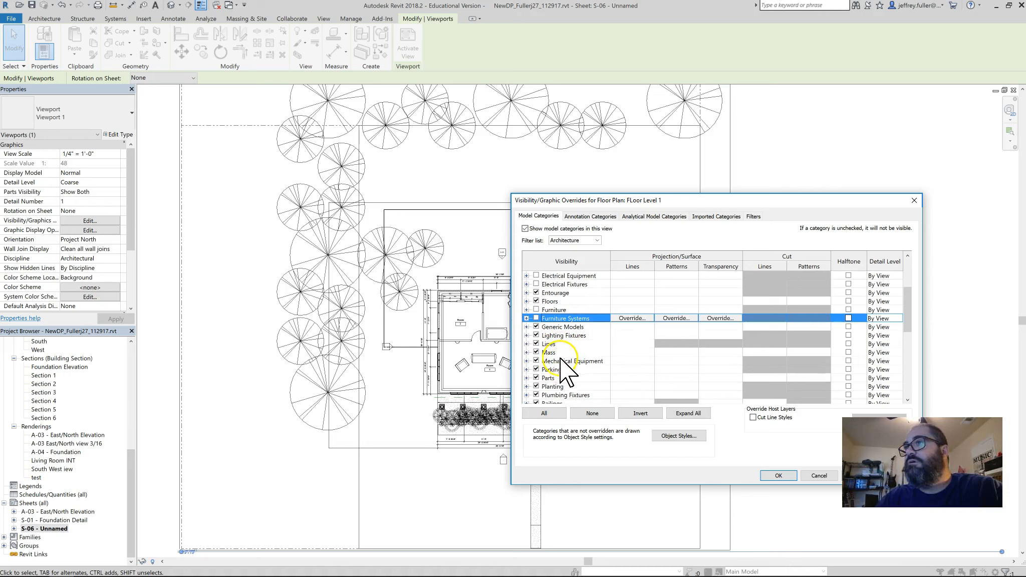
- Turn off the Lighting Fixtures and Planting model categories for the floor plan
{"action": "left_click", "coordinate": [536, 335]}
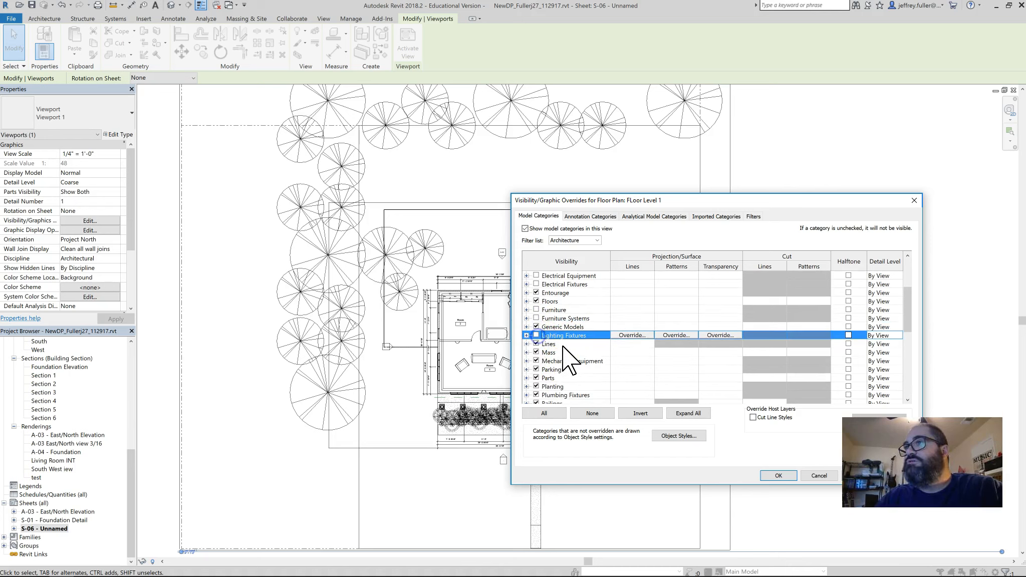
{"action": "scroll", "coordinate": [563, 345], "scroll_direction": "down", "scroll_amount": 2}
{"action": "scroll", "coordinate": [573, 354], "scroll_direction": "down", "scroll_amount": 3}
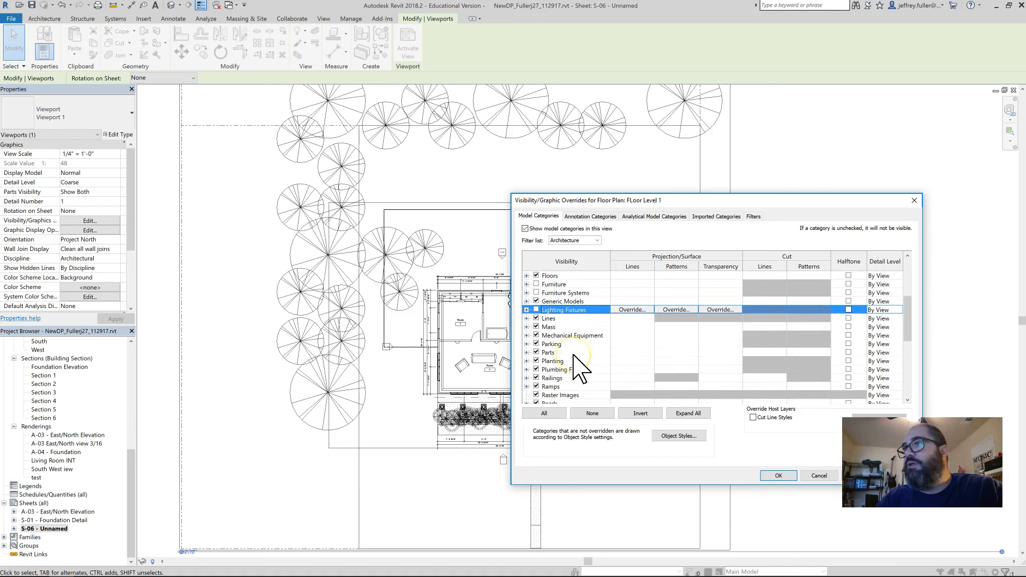
{"action": "left_click", "coordinate": [536, 344]}
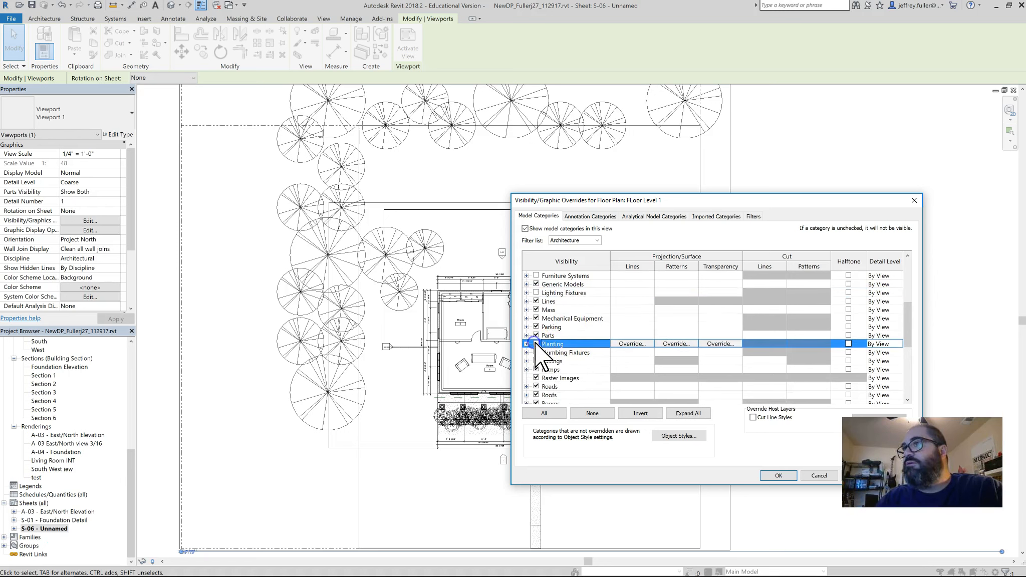
{"action": "scroll", "coordinate": [584, 369], "scroll_direction": "down", "scroll_amount": 1}
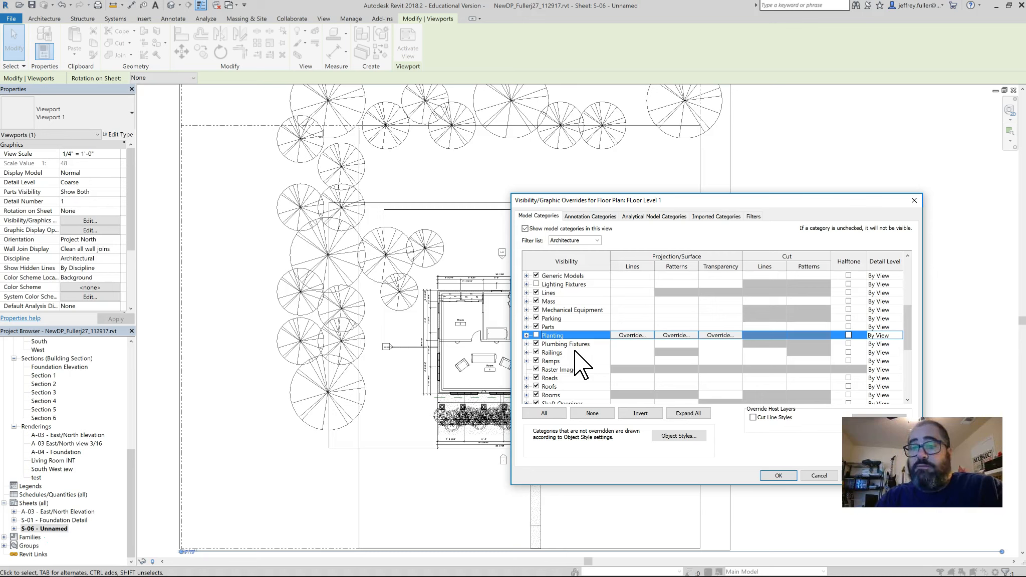
{"action": "scroll", "coordinate": [574, 351], "scroll_direction": "down", "scroll_amount": 1}
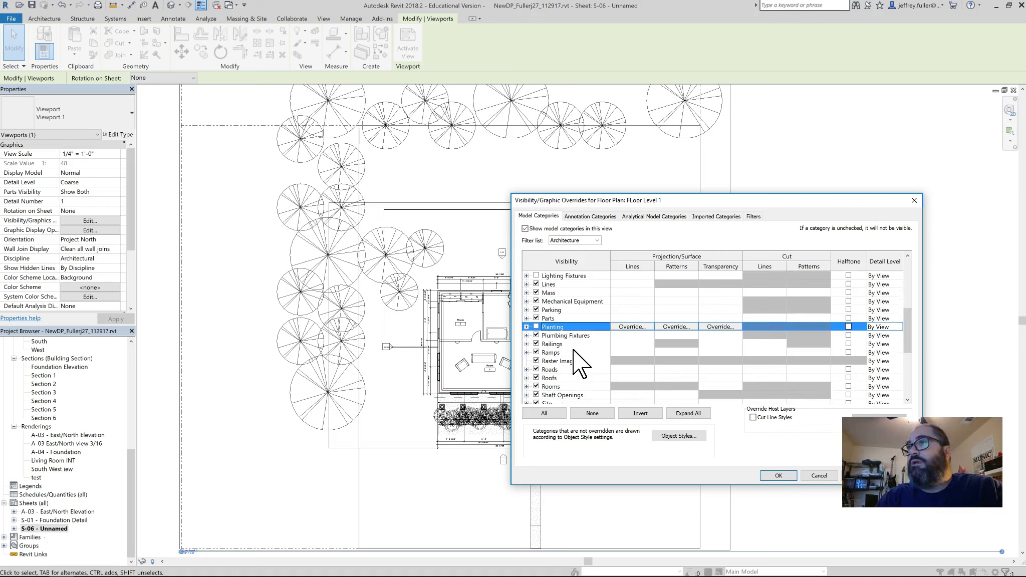
{"action": "left_click", "coordinate": [536, 335]}
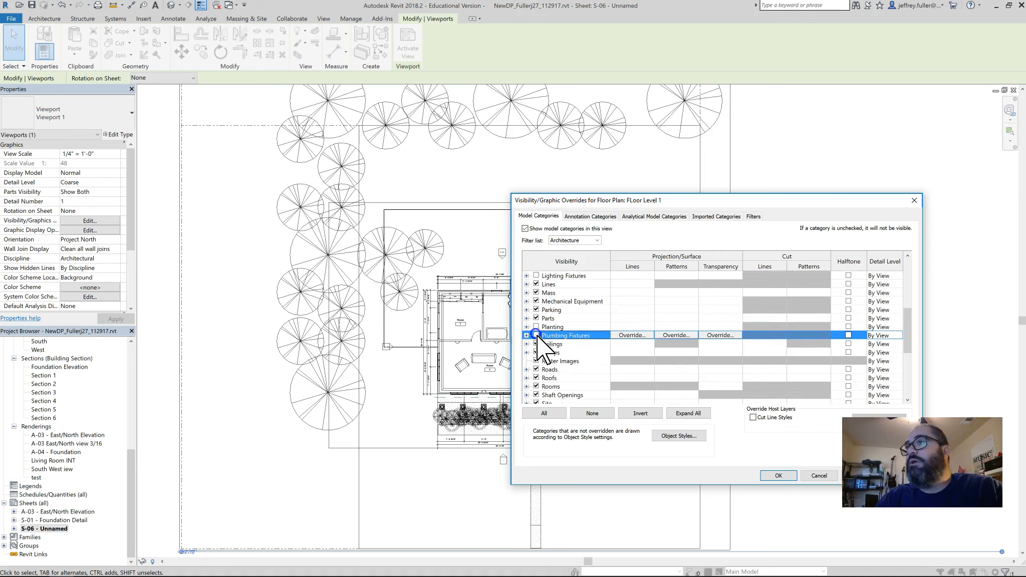
- Turn off the Roofs and Site model categories and apply the visibility overrides to the floor plan
{"action": "scroll", "coordinate": [577, 349], "scroll_direction": "down", "scroll_amount": 2}
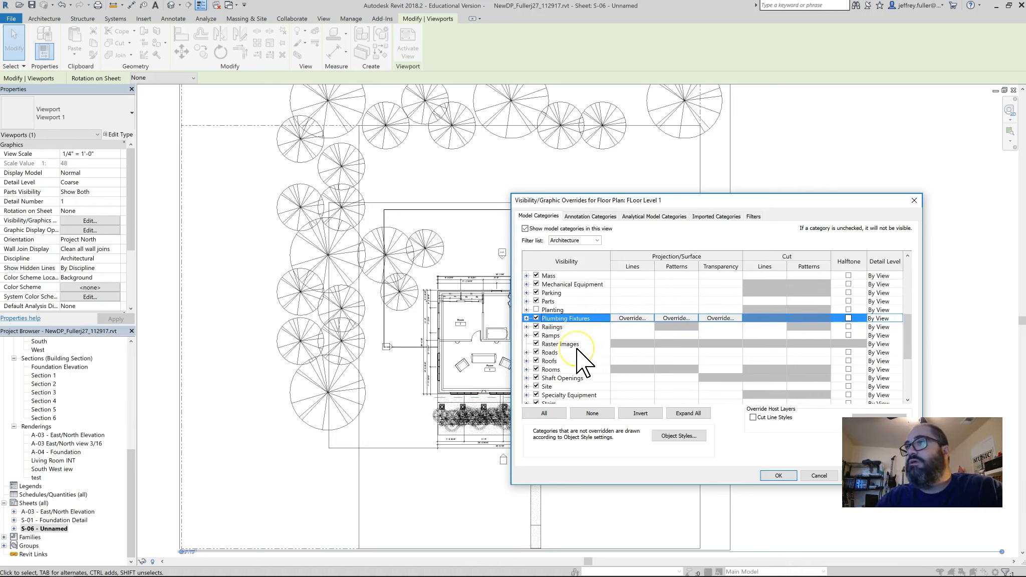
{"action": "scroll", "coordinate": [576, 351], "scroll_direction": "down", "scroll_amount": 2}
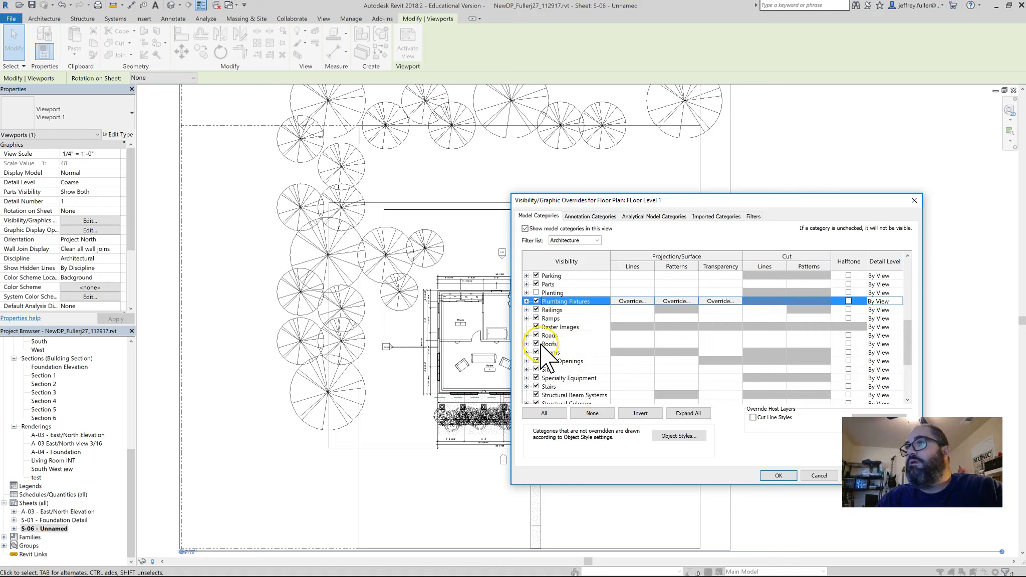
{"action": "left_click", "coordinate": [536, 344]}
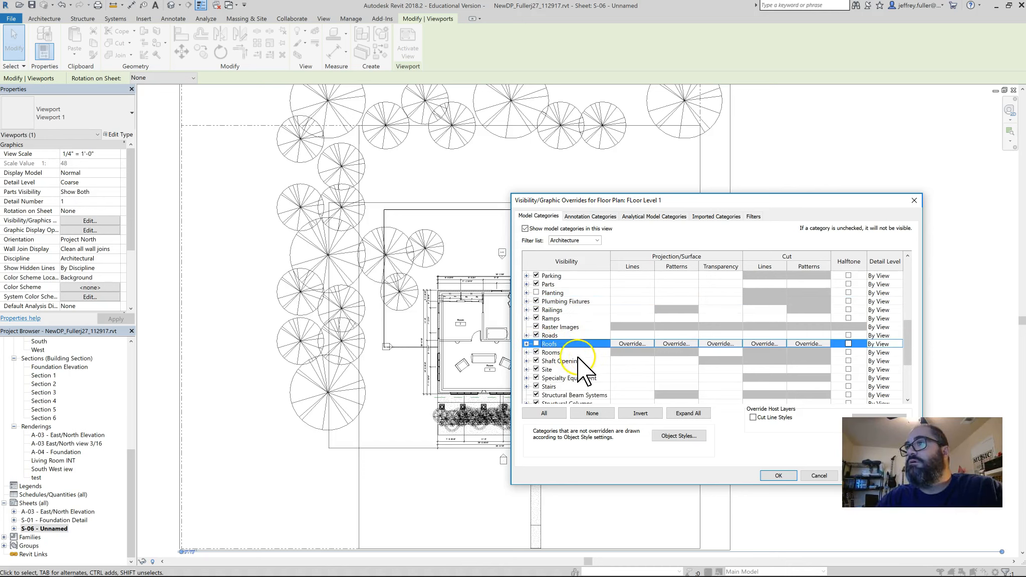
{"action": "scroll", "coordinate": [581, 356], "scroll_direction": "down", "scroll_amount": 2}
{"action": "scroll", "coordinate": [560, 365], "scroll_direction": "down", "scroll_amount": 3}
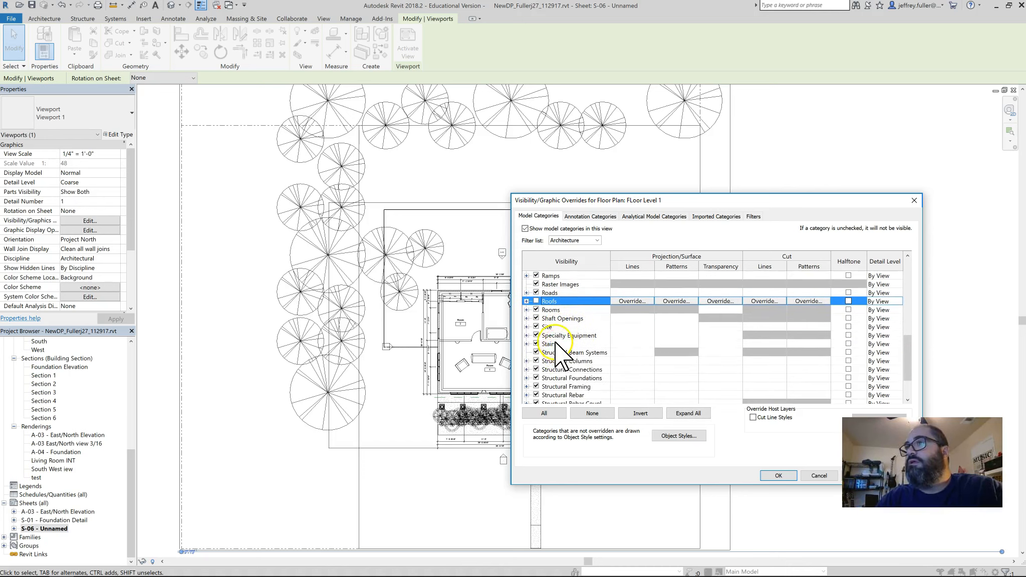
{"action": "left_click", "coordinate": [536, 327]}
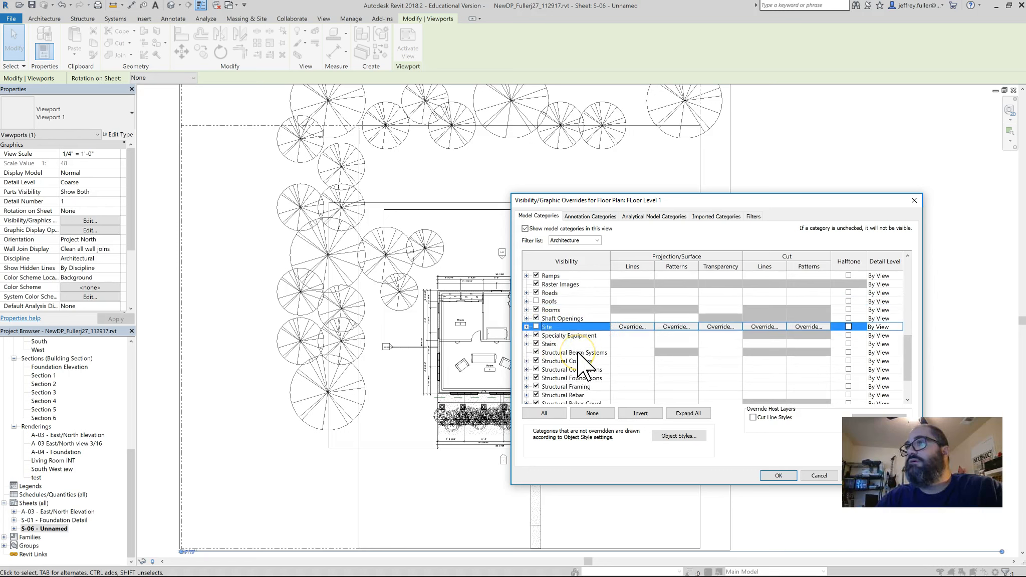
{"action": "scroll", "coordinate": [581, 360], "scroll_direction": "down", "scroll_amount": 2}
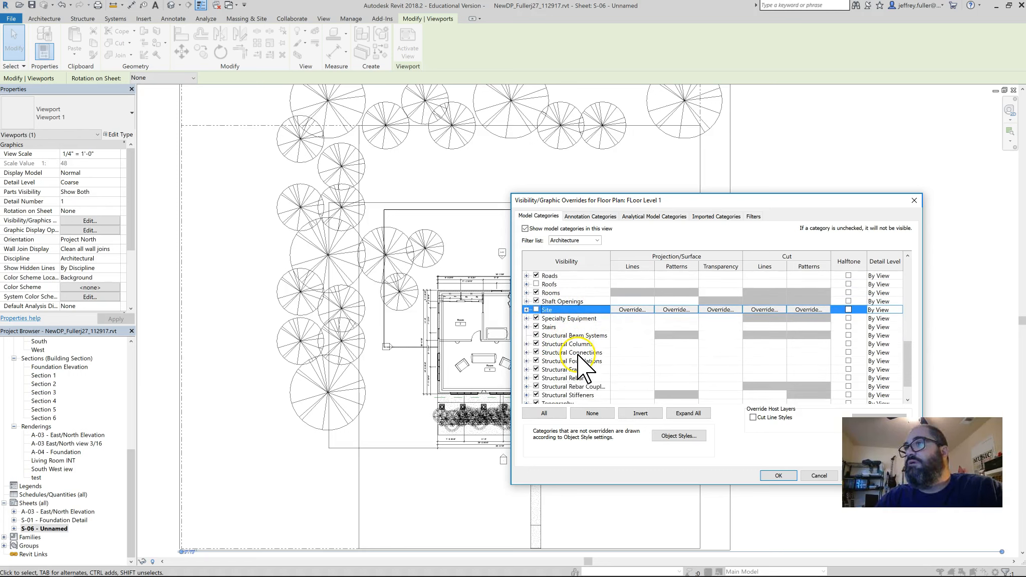
{"action": "scroll", "coordinate": [579, 355], "scroll_direction": "down", "scroll_amount": 3}
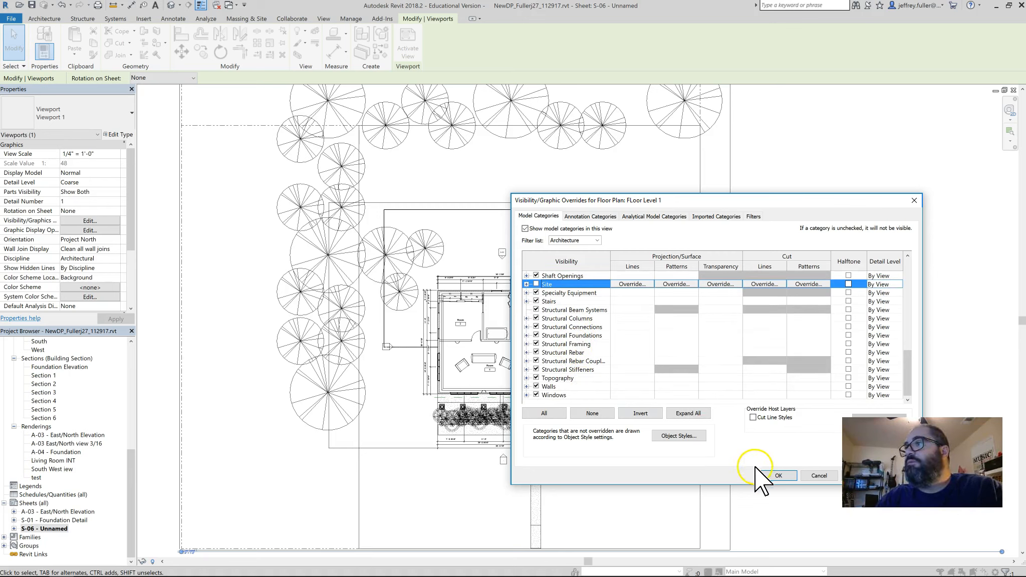
{"action": "left_click", "coordinate": [777, 475]}
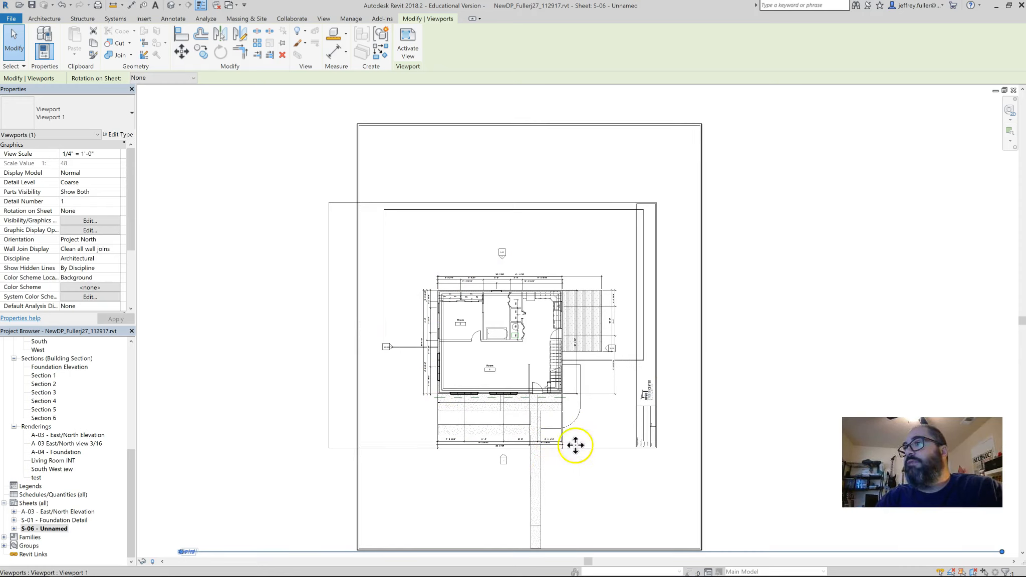
- Activate the floor plan viewport on the sheet and temporarily hide the concrete sidewalk and driveway floor
{"action": "left_click", "coordinate": [588, 391]}
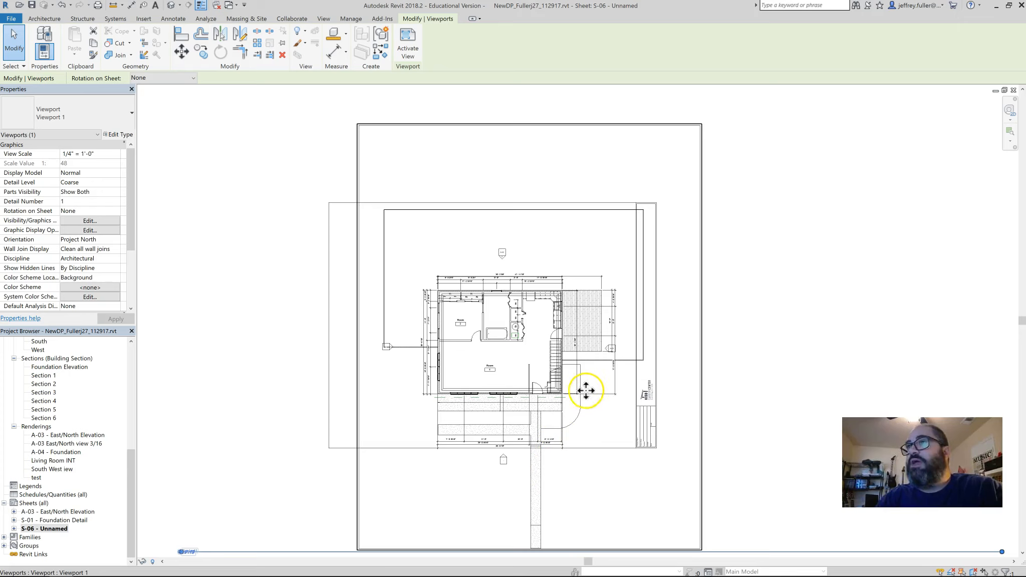
{"action": "left_click", "coordinate": [581, 441]}
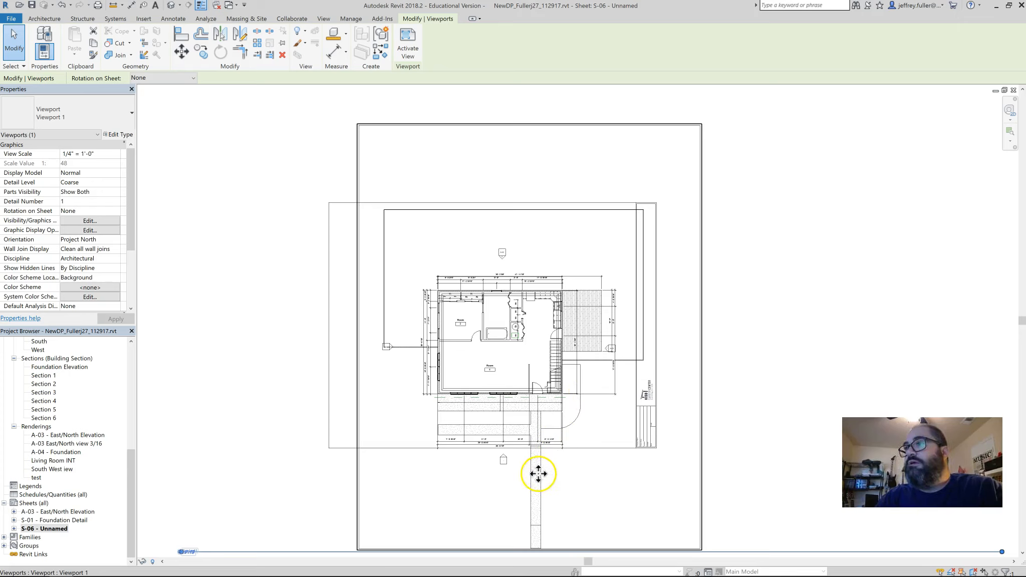
{"action": "left_click", "coordinate": [707, 269]}
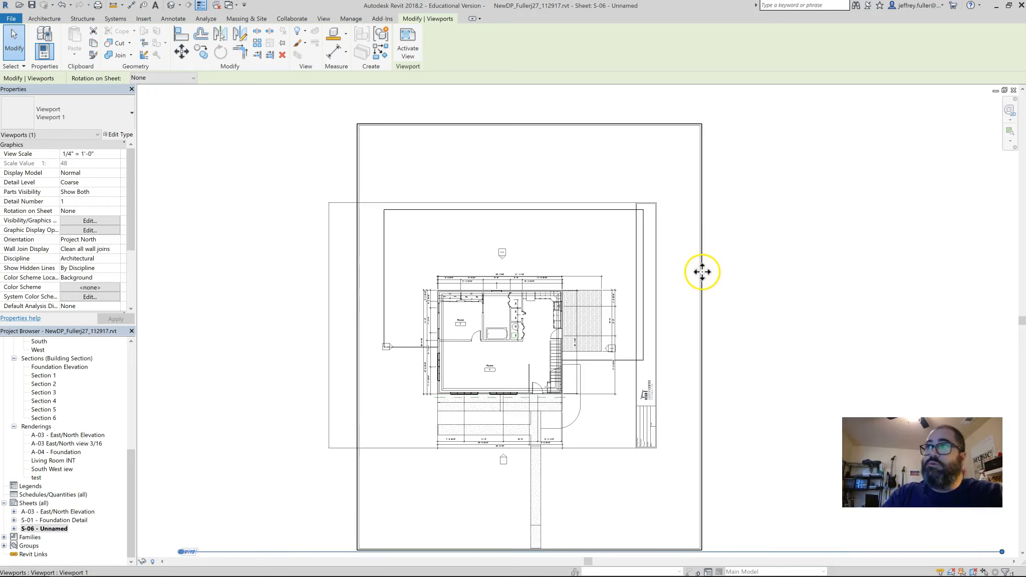
{"action": "double_click", "coordinate": [700, 271]}
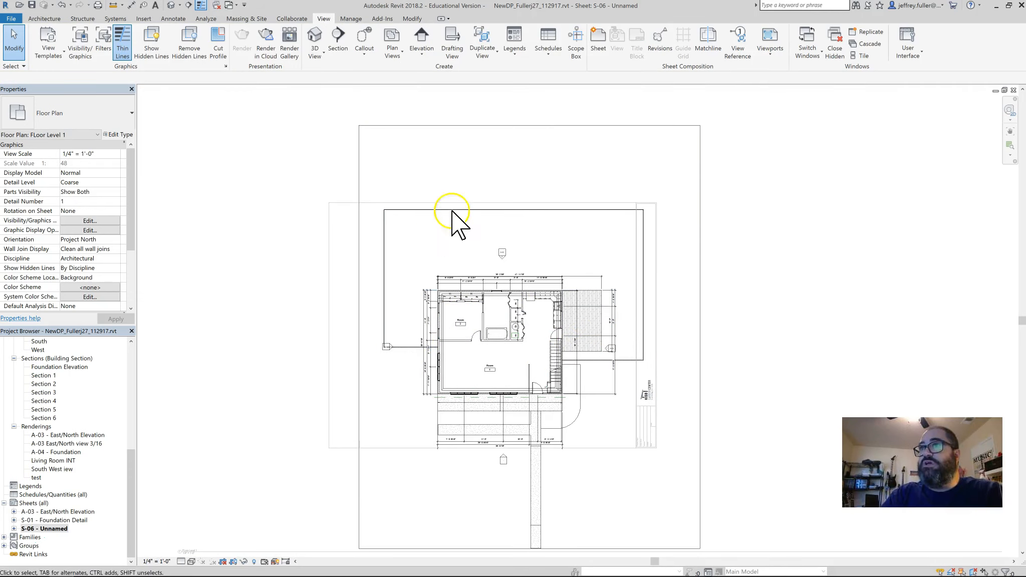
{"action": "left_click", "coordinate": [536, 485]}
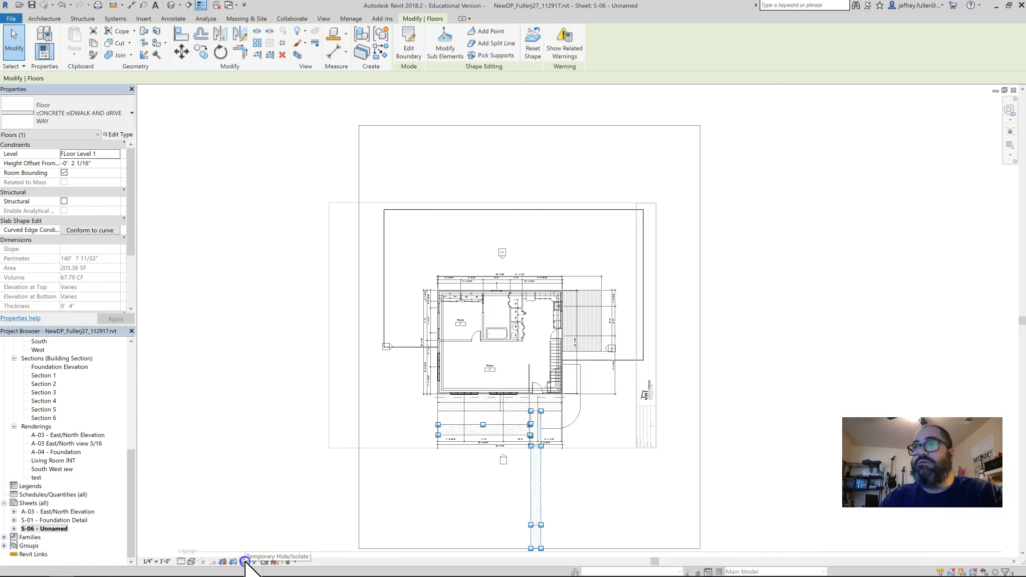
{"action": "left_click", "coordinate": [245, 561]}
{"action": "left_click", "coordinate": [270, 537]}
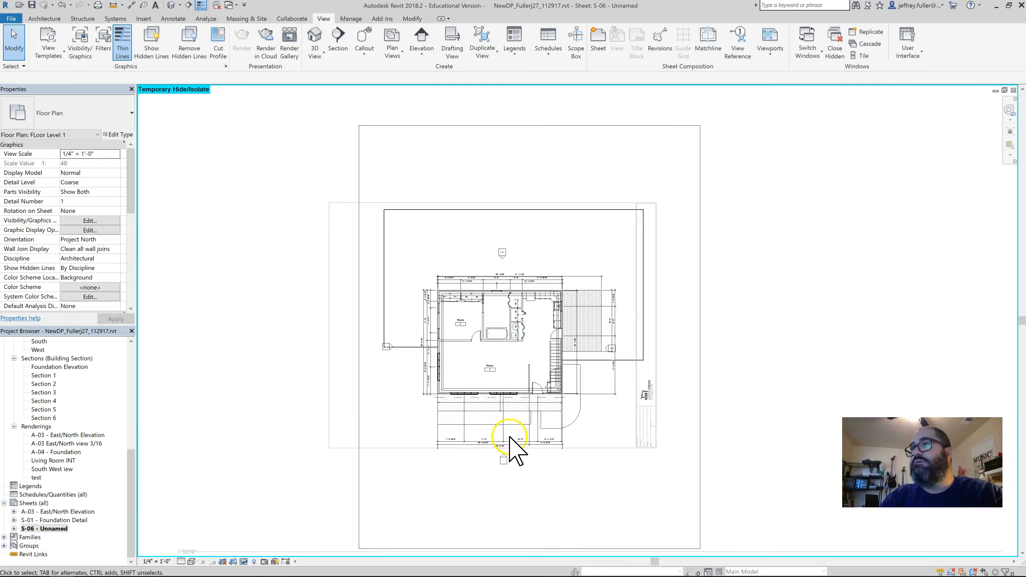
- Temporarily hide both Dirt for Garden floors, the wood deck and the exterior privacy fence walls around the house
{"action": "left_click", "coordinate": [572, 416]}
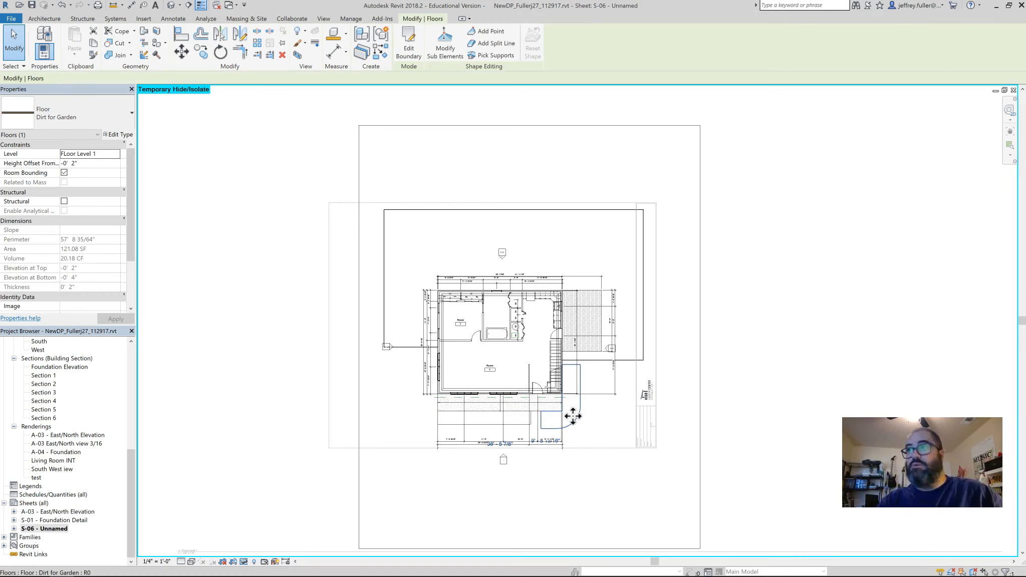
{"action": "left_click", "coordinate": [476, 429]}
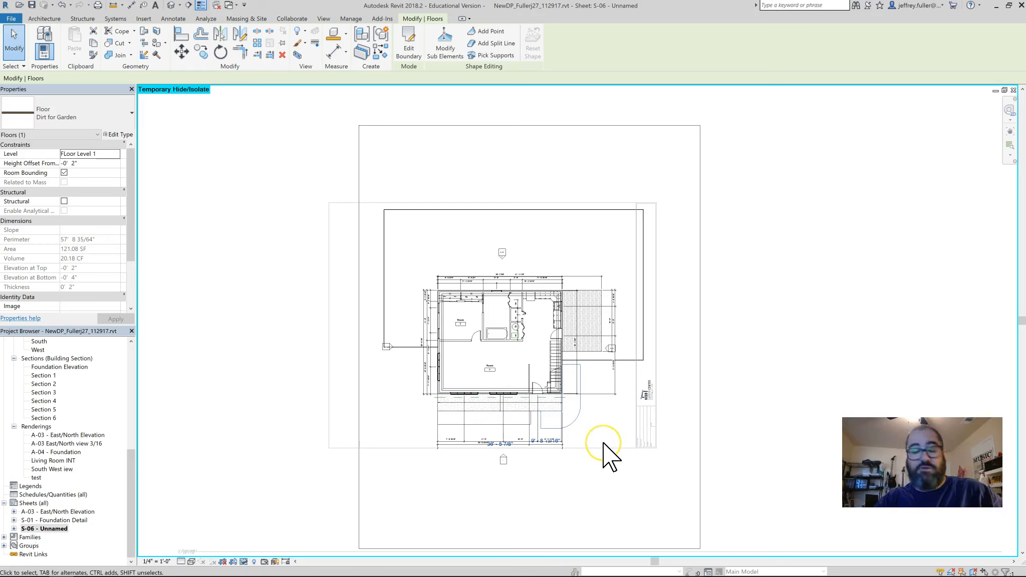
{"action": "left_click", "coordinate": [486, 422]}
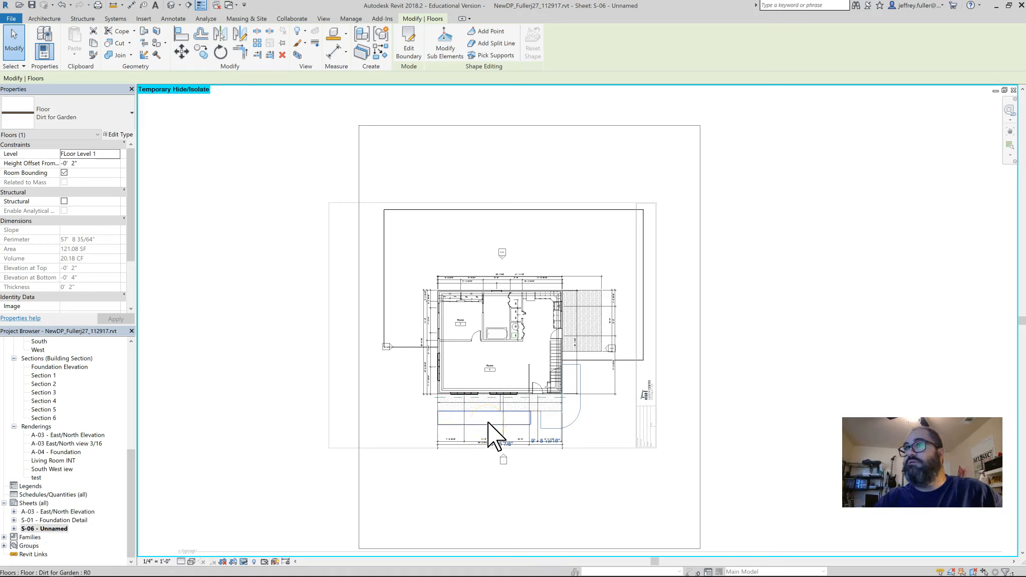
{"action": "left_click", "coordinate": [487, 422], "text": "ctrl"}
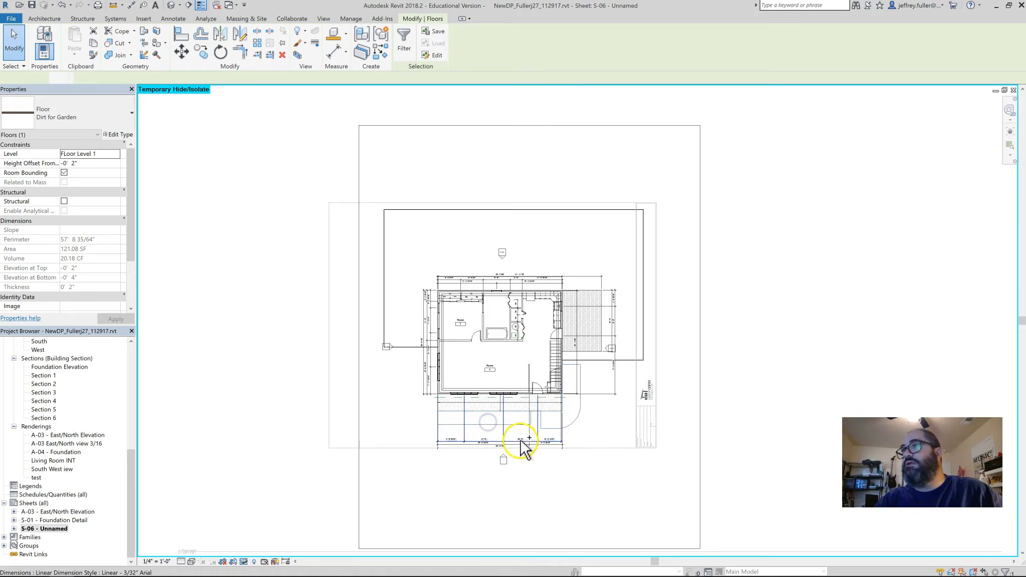
{"action": "left_click", "coordinate": [589, 349], "text": "ctrl"}
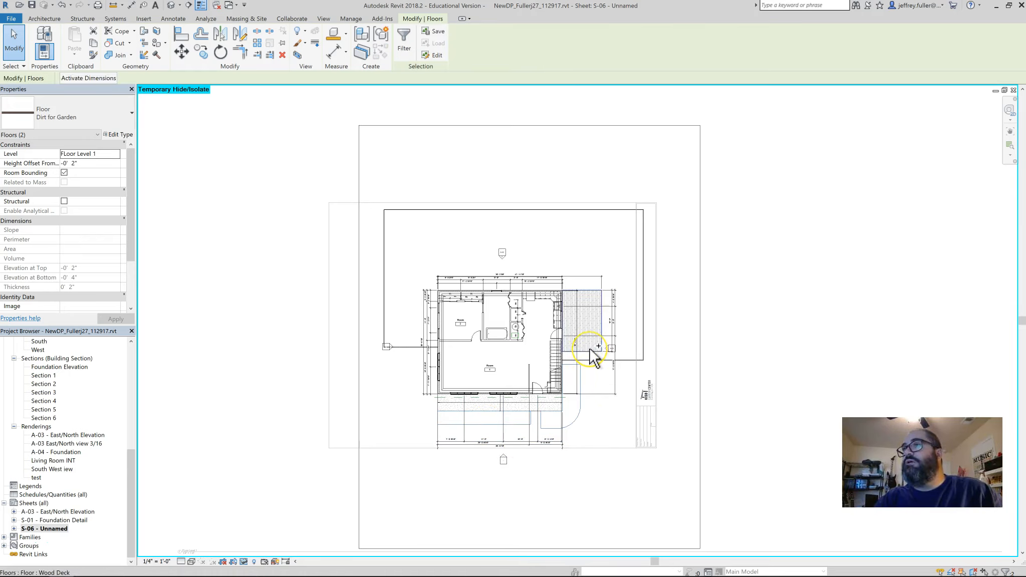
{"action": "left_click", "coordinate": [591, 349], "text": "ctrl"}
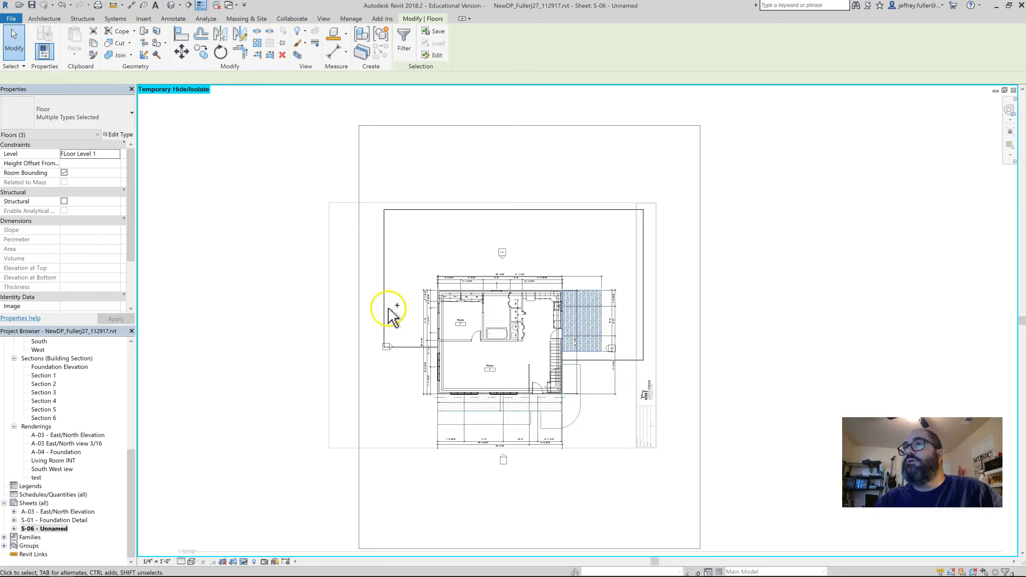
{"action": "left_click", "coordinate": [408, 346], "text": "ctrl"}
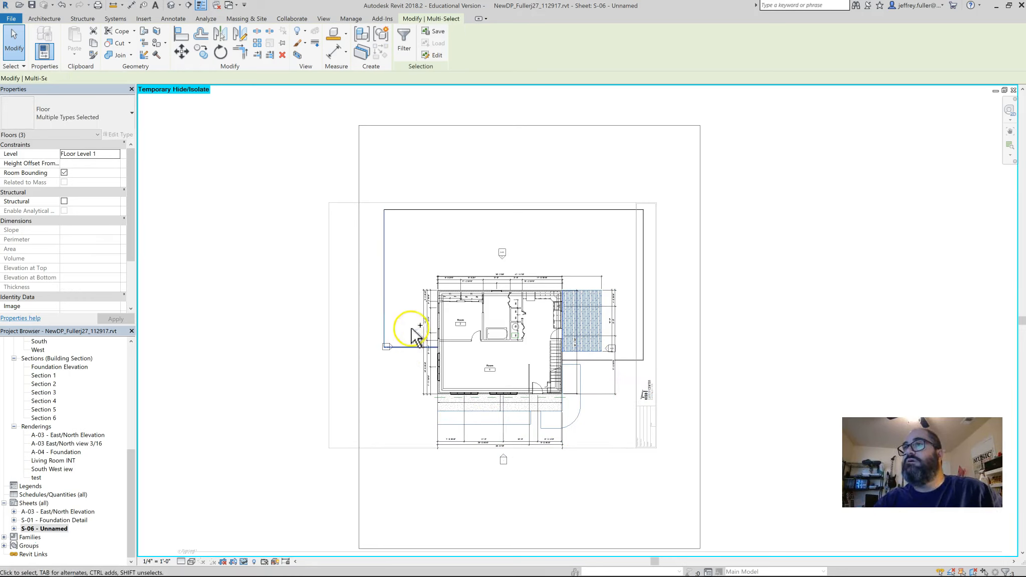
{"action": "left_click", "coordinate": [450, 214], "text": "ctrl"}
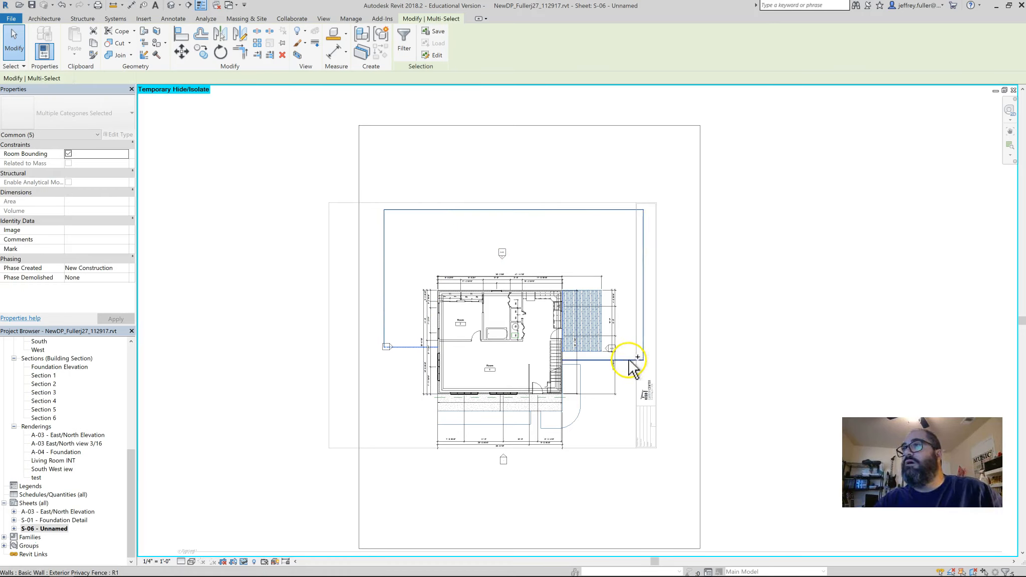
{"action": "left_click", "coordinate": [244, 561]}
{"action": "left_click", "coordinate": [266, 538]}
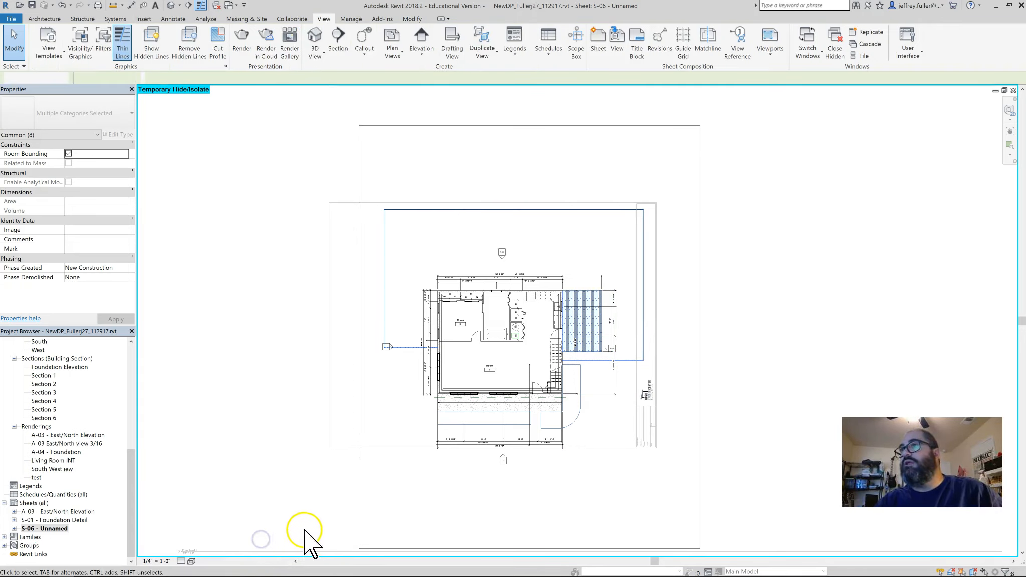
{"action": "left_click", "coordinate": [598, 460]}
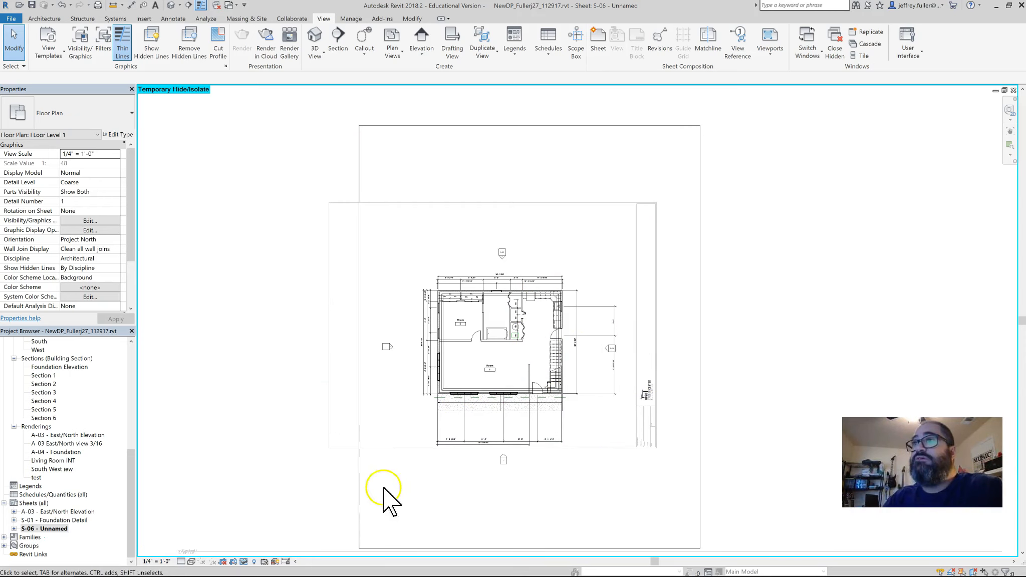
- Set the activated floor plan's view scale to 3/8" = 1'-0"
{"action": "left_click", "coordinate": [156, 562]}
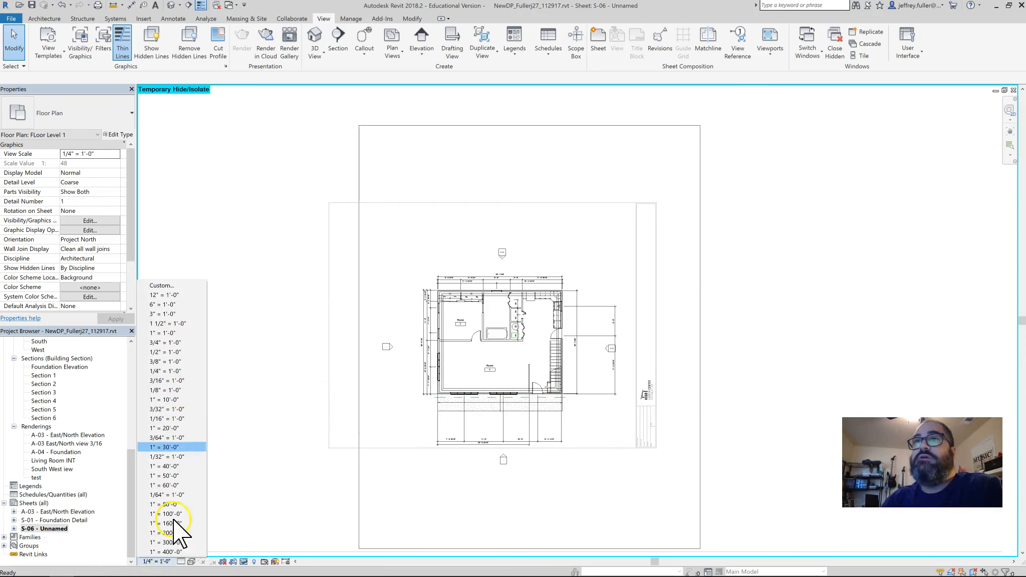
{"action": "left_click", "coordinate": [169, 361]}
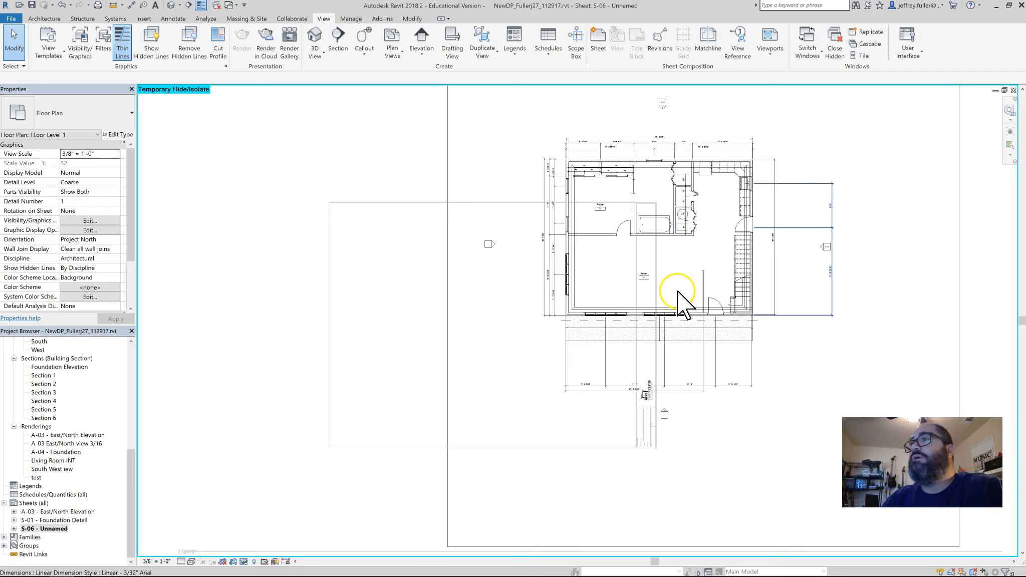
{"action": "left_click_drag", "start_coordinate": [677, 293], "coordinate": [556, 347]}
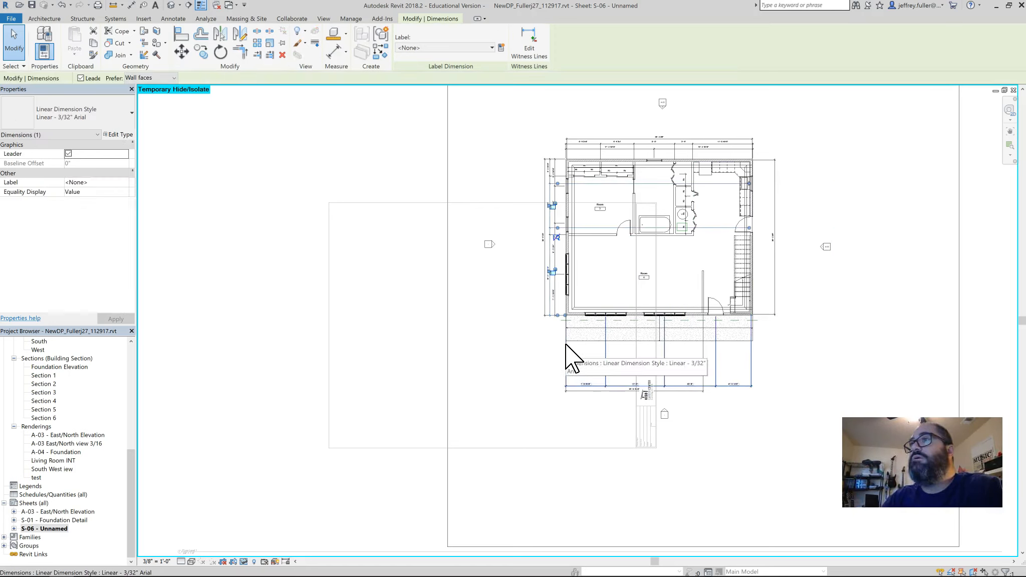
{"action": "left_click", "coordinate": [65, 6]}
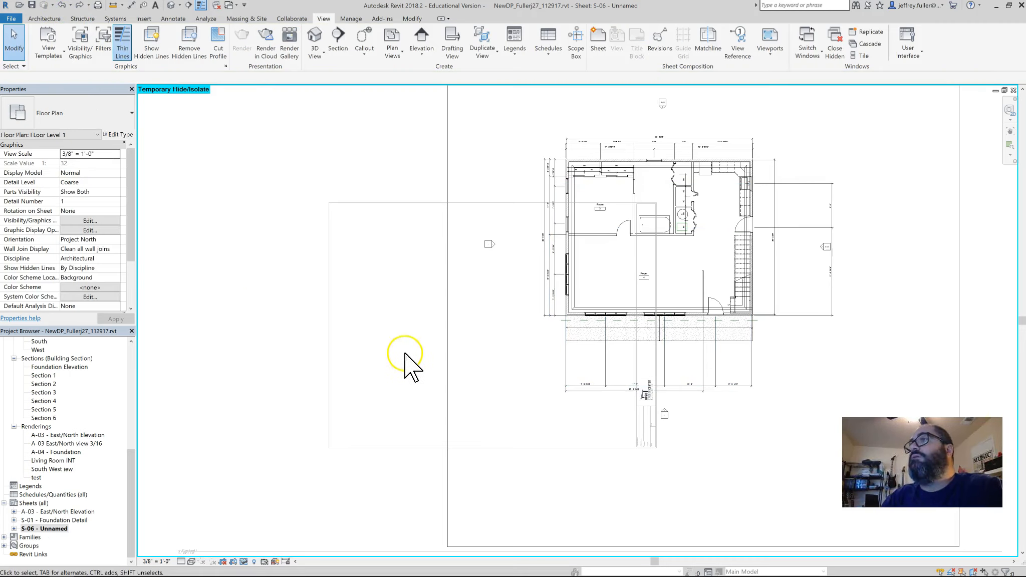
{"action": "scroll", "coordinate": [415, 396], "scroll_direction": "down", "scroll_amount": 3}
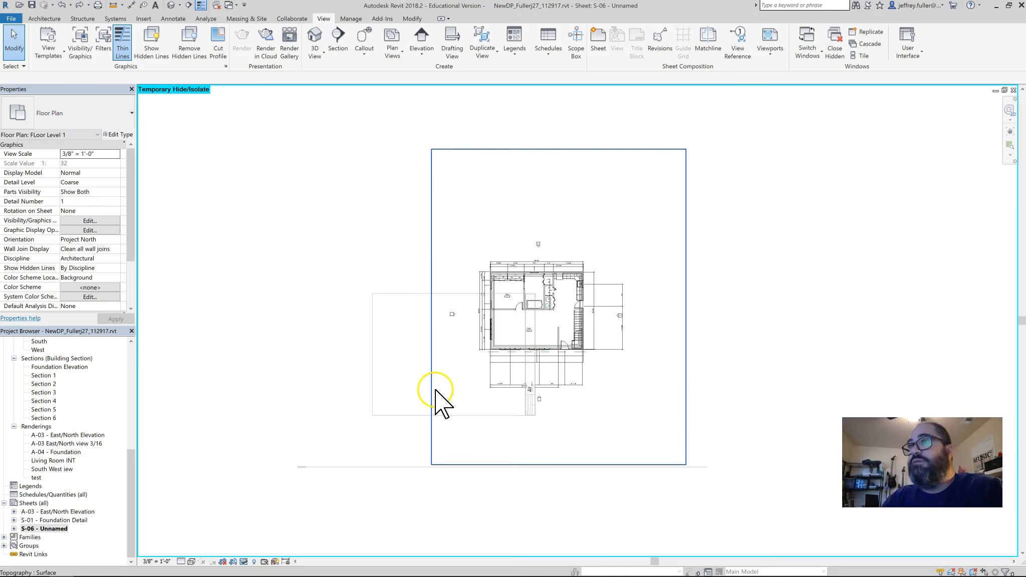
- Deactivate the floor plan view and move its viewport so the house sits within the title block's drawing area
{"action": "double_click", "coordinate": [183, 365]}
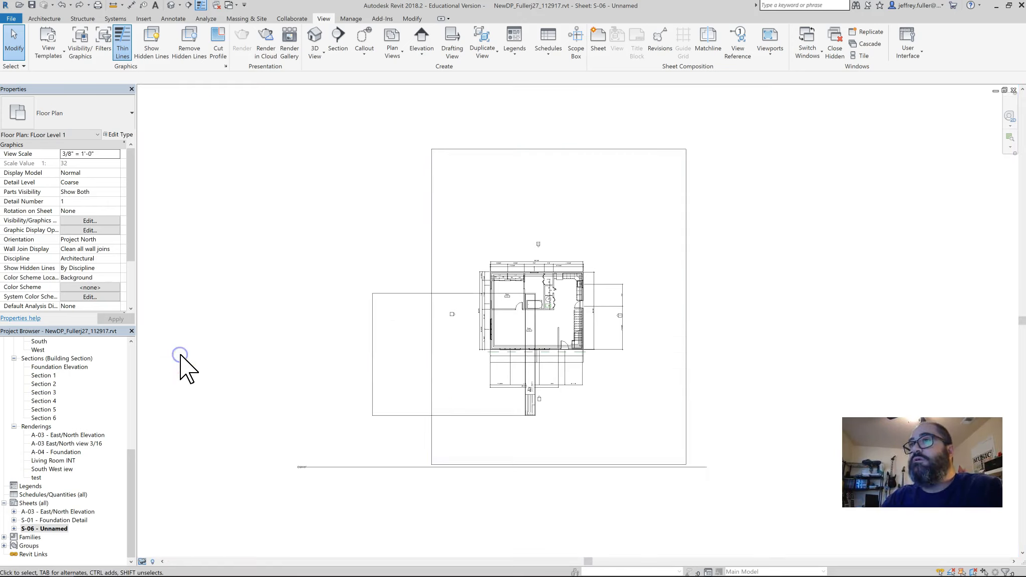
{"action": "left_click", "coordinate": [434, 380]}
{"action": "left_click_drag", "start_coordinate": [437, 382], "coordinate": [409, 413]}
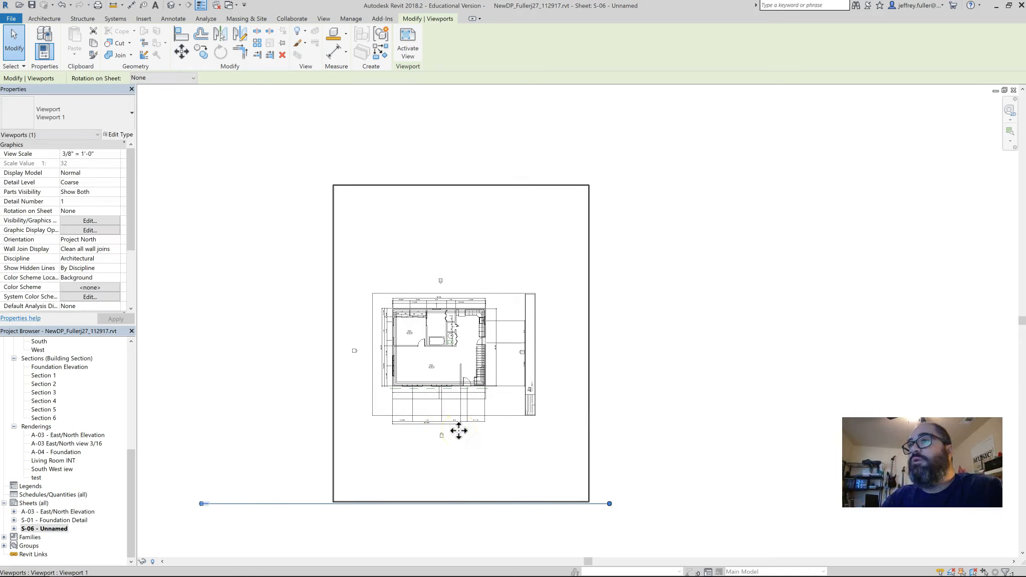
- Reactivate the floor plan view and move both outer dimension strings below the front wall up close to the house
{"action": "double_click", "coordinate": [333, 415]}
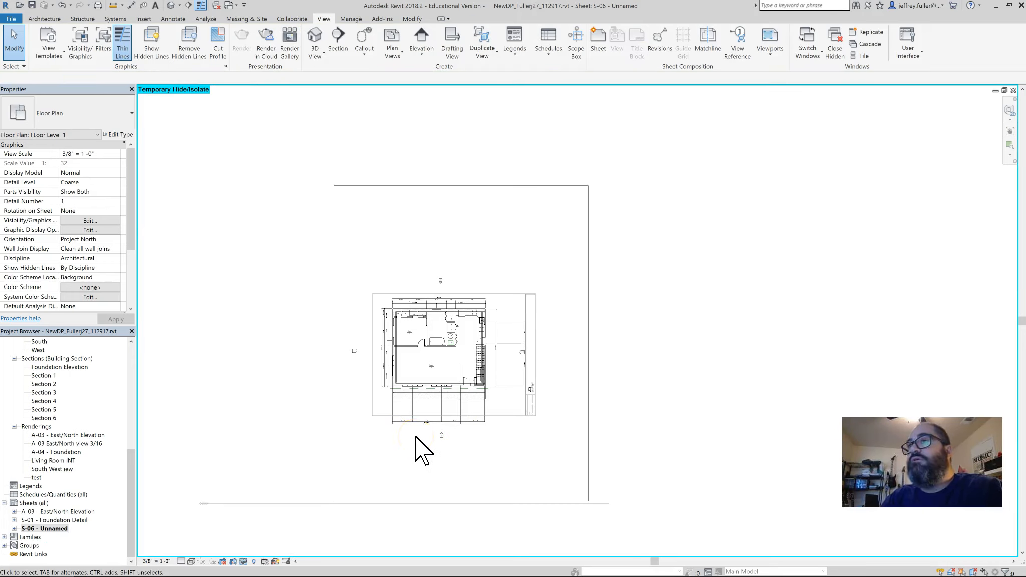
{"action": "scroll", "coordinate": [422, 451], "scroll_direction": "up", "scroll_amount": 3}
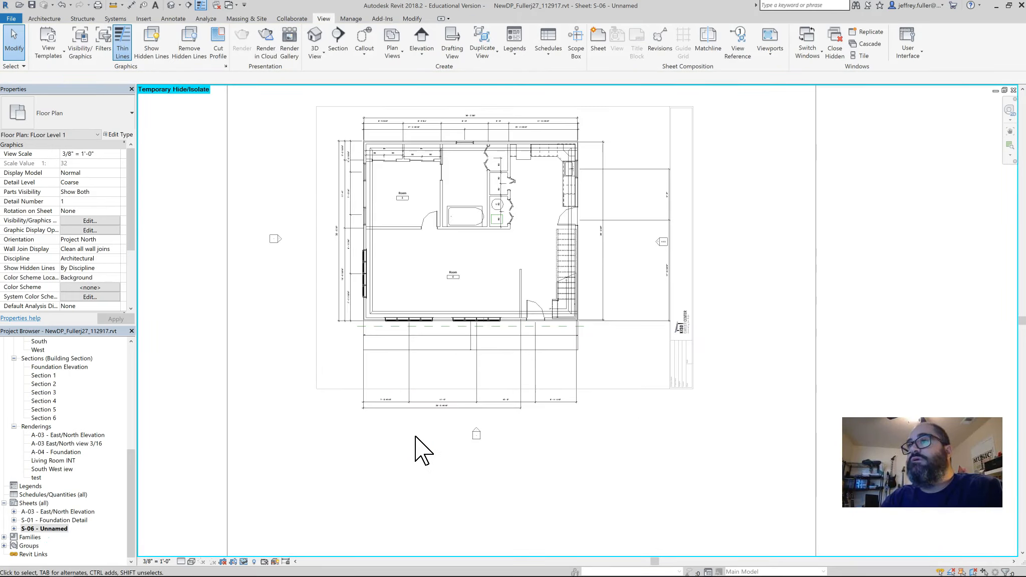
{"action": "left_click", "coordinate": [437, 405]}
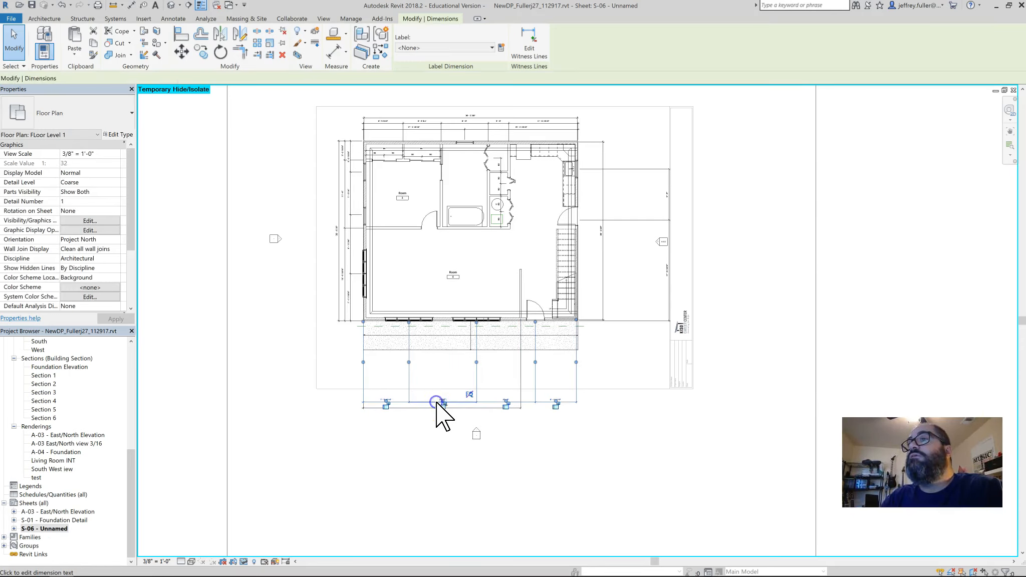
{"action": "left_click", "coordinate": [436, 403]}
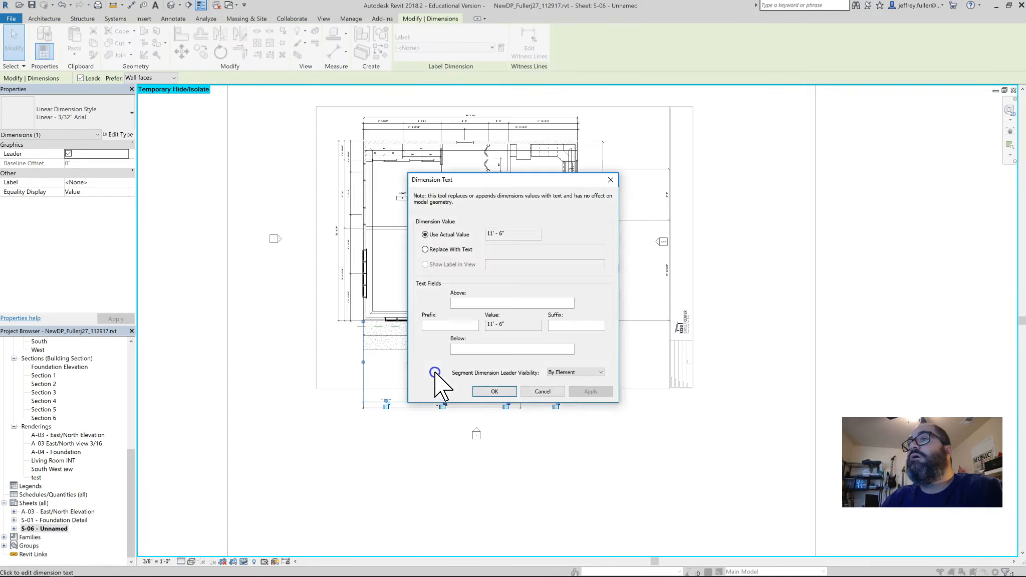
{"action": "left_click", "coordinate": [542, 391]}
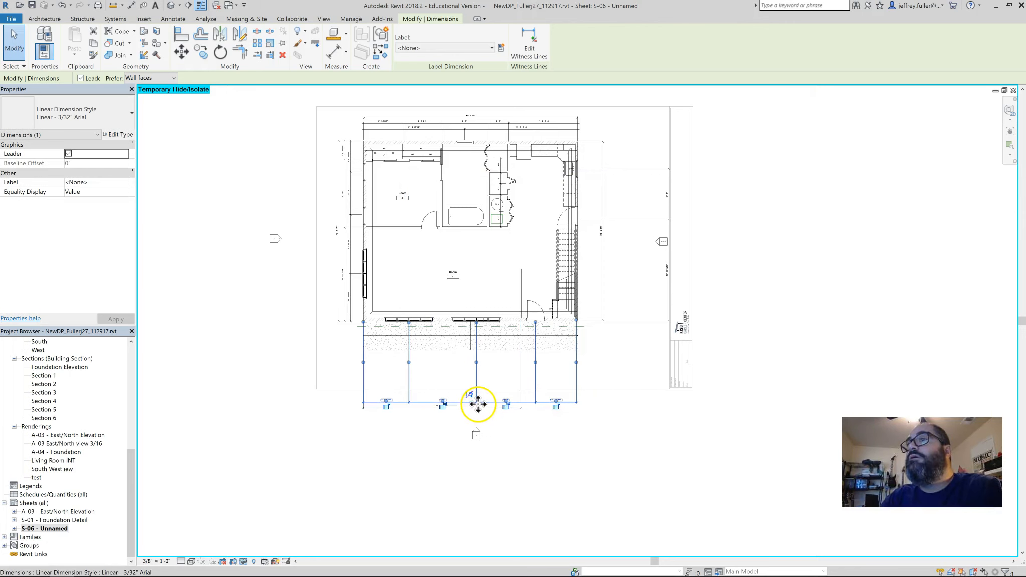
{"action": "scroll", "coordinate": [477, 403], "scroll_direction": "up", "scroll_amount": 3}
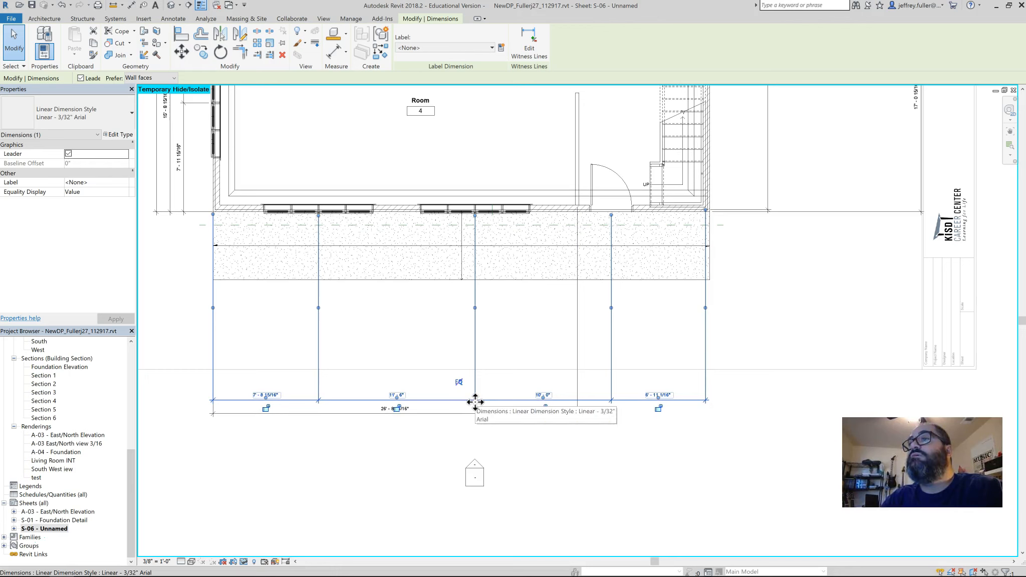
{"action": "left_click_drag", "start_coordinate": [475, 401], "coordinate": [472, 271]}
{"action": "left_click", "coordinate": [454, 414]}
{"action": "left_click_drag", "start_coordinate": [455, 414], "coordinate": [444, 276]}
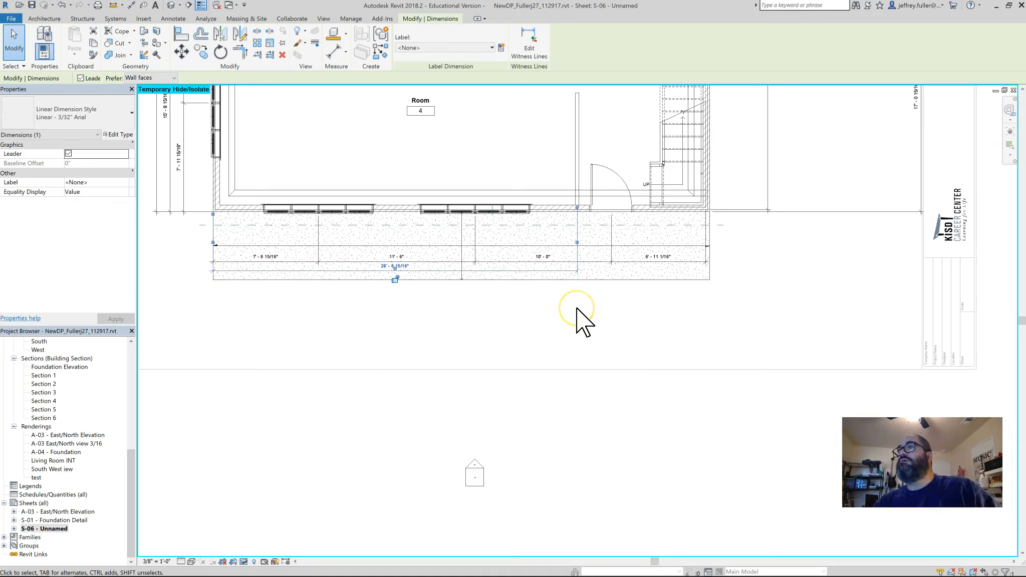
- Move the overall vertical dimension beside the stair-side exterior wall closer to the house
{"action": "scroll", "coordinate": [581, 323], "scroll_direction": "down", "scroll_amount": 3}
{"action": "middle_click_drag", "start_coordinate": [580, 320], "coordinate": [476, 454]}
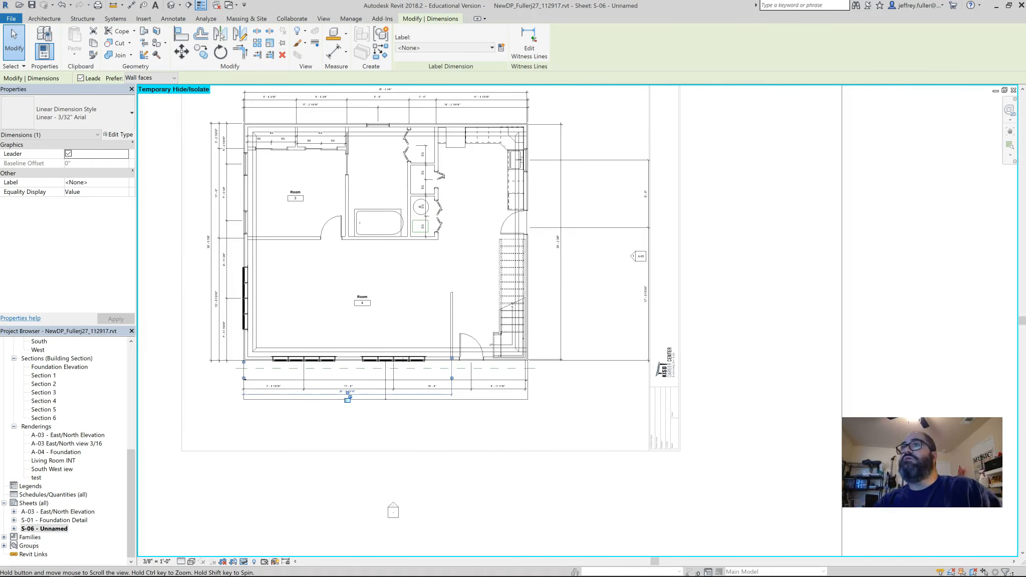
{"action": "left_click", "coordinate": [560, 287]}
{"action": "left_click", "coordinate": [559, 274]}
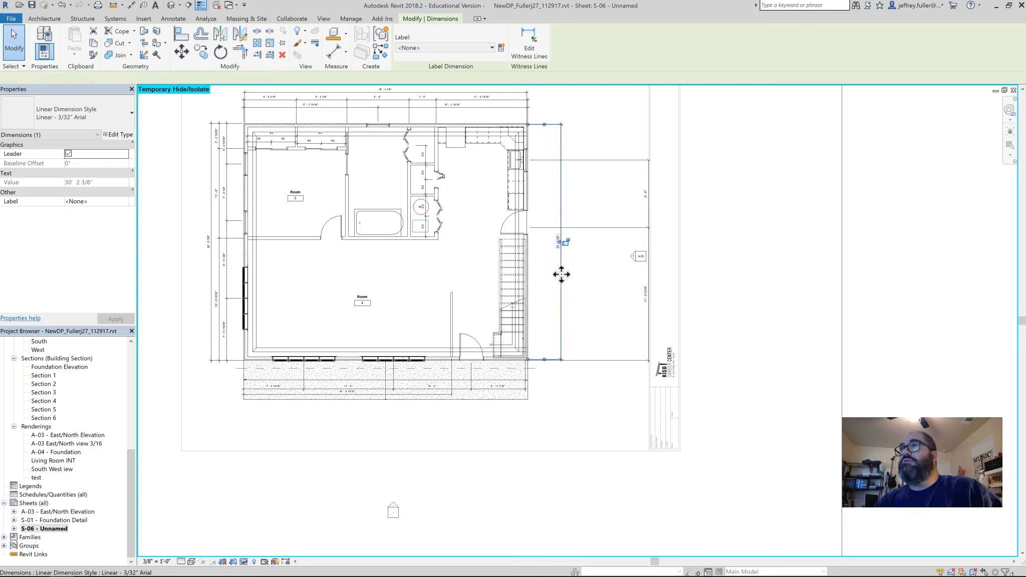
{"action": "left_click_drag", "start_coordinate": [543, 274], "coordinate": [547, 275]}
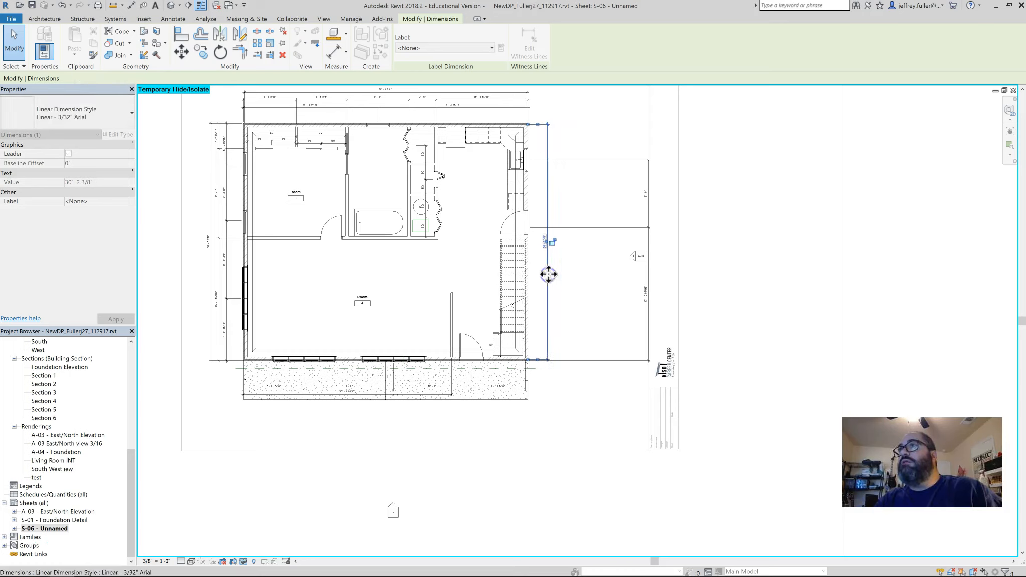
- Move the segmented vertical dimension string off the title block to just outside the overall dimension on the stair side, and fine-tune its spacing
{"action": "left_click", "coordinate": [648, 284]}
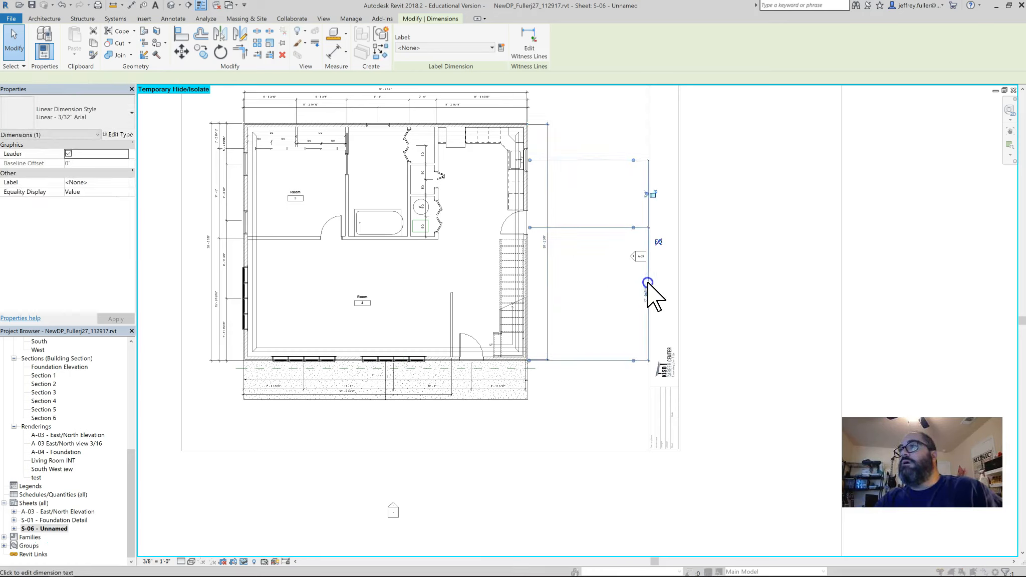
{"action": "left_click", "coordinate": [646, 288]}
{"action": "left_click", "coordinate": [560, 392]}
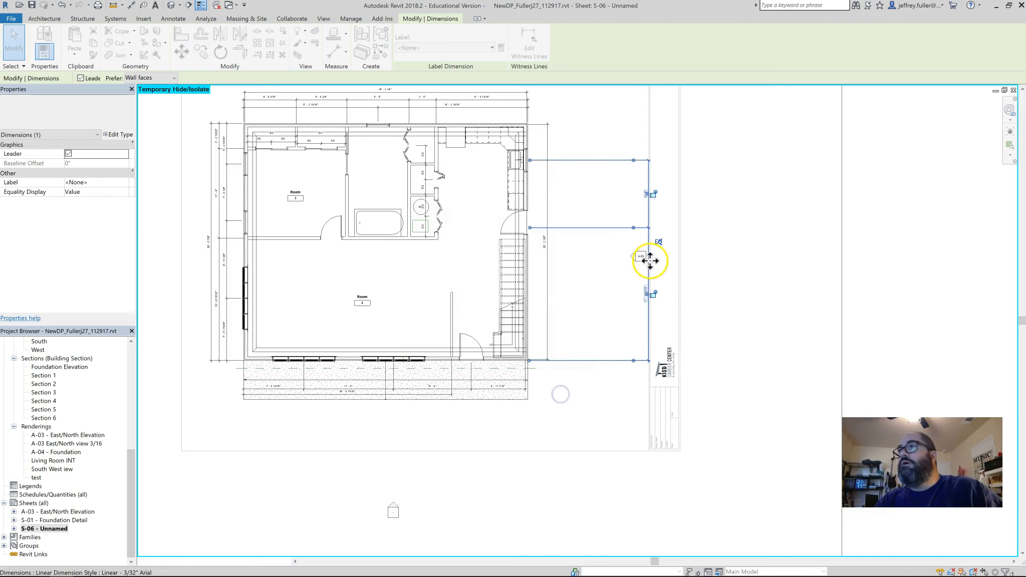
{"action": "left_click_drag", "start_coordinate": [631, 271], "coordinate": [557, 275]}
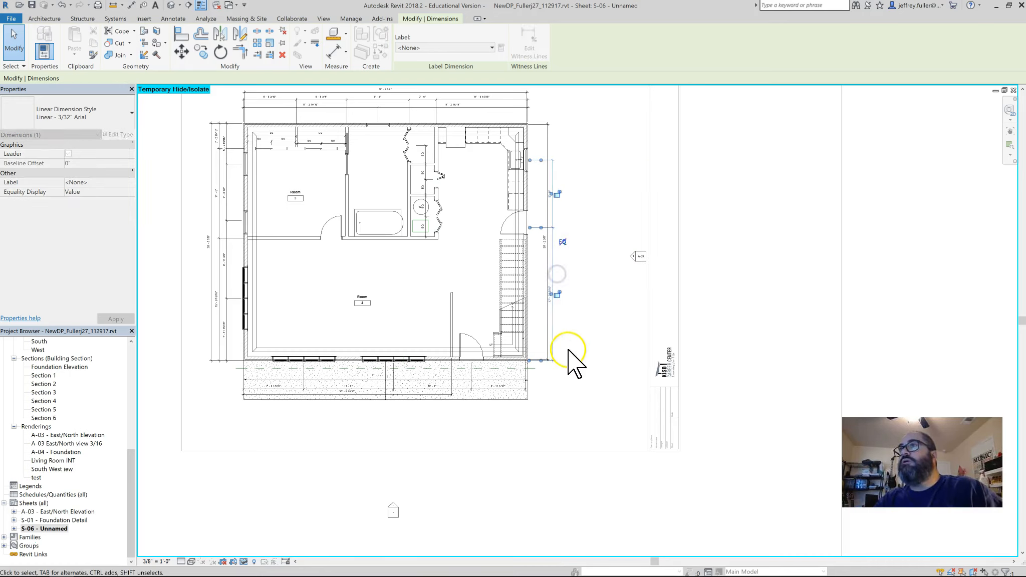
{"action": "scroll", "coordinate": [549, 381], "scroll_direction": "down", "scroll_amount": 1}
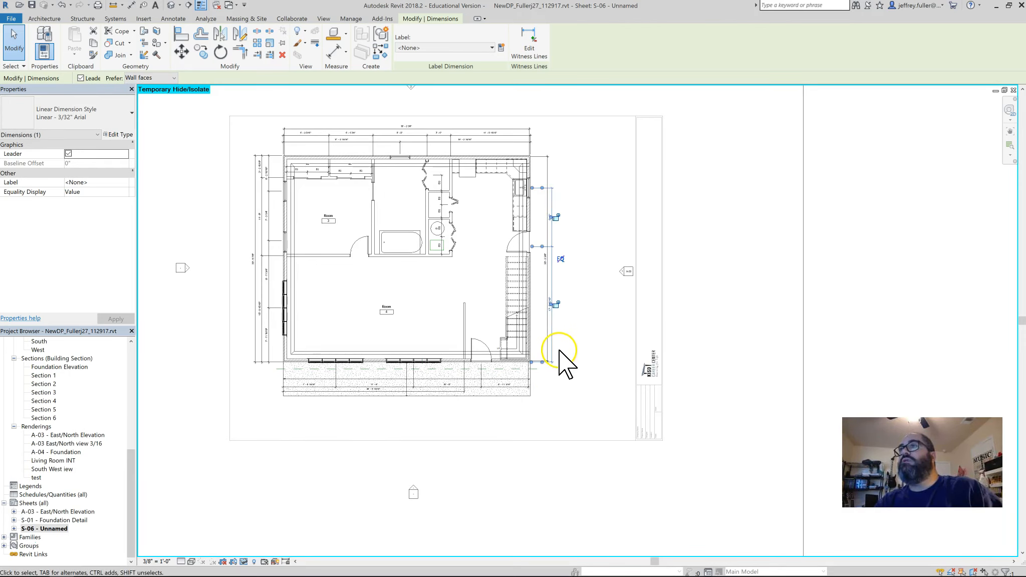
{"action": "scroll", "coordinate": [559, 351], "scroll_direction": "up", "scroll_amount": 3}
{"action": "middle_click_drag", "start_coordinate": [572, 222], "coordinate": [553, 346]}
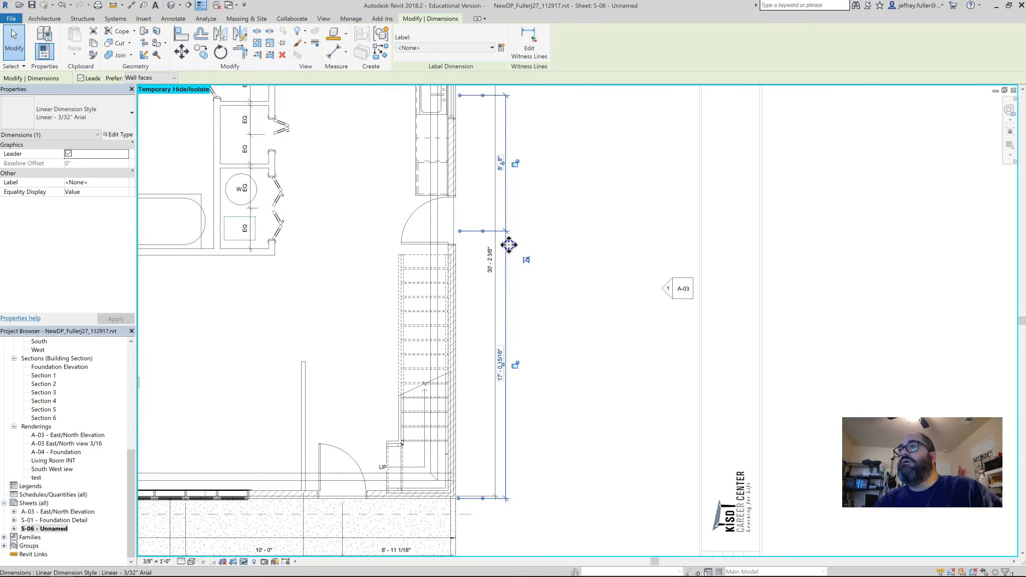
{"action": "mouse_move", "coordinate": [514, 243]}
{"action": "left_mouse_down"}
{"action": "mouse_move", "coordinate": [535, 244]}
{"action": "mouse_move", "coordinate": [511, 246]}
{"action": "left_mouse_up"}
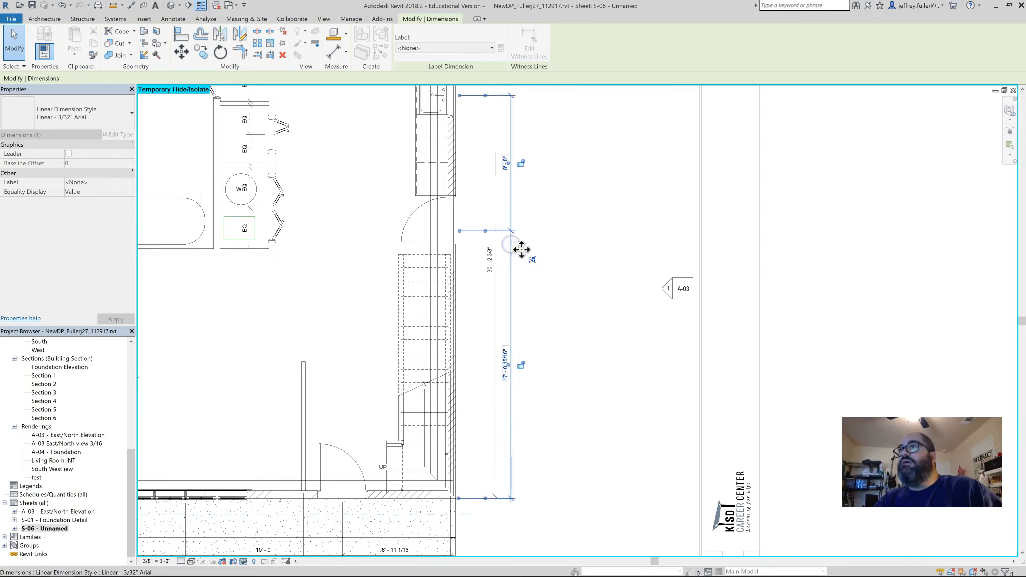
{"action": "scroll", "coordinate": [545, 395], "scroll_direction": "down", "scroll_amount": 5}
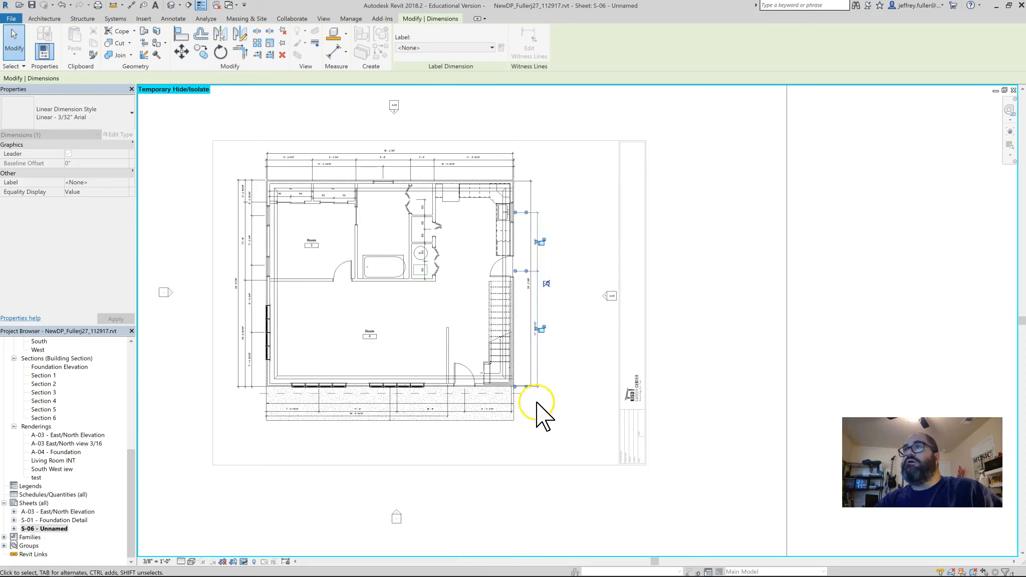
{"action": "scroll", "coordinate": [359, 439], "scroll_direction": "down", "scroll_amount": 2}
{"action": "key", "text": "Escape"}
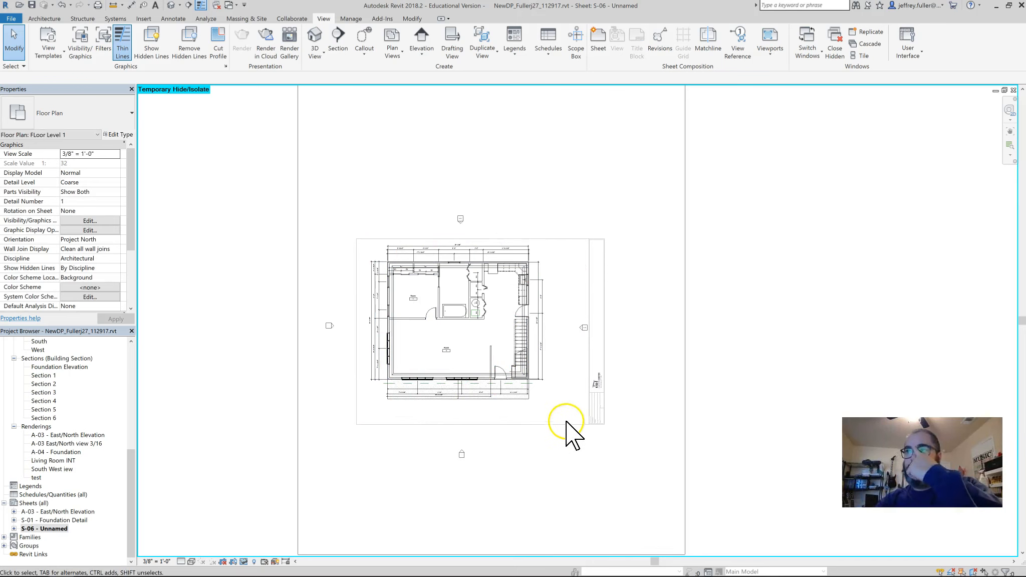
- Change the unnamed sheet S-06 to number A-01 with the name Floor Plan Level 1
{"action": "scroll", "coordinate": [488, 390], "scroll_direction": "up", "scroll_amount": 3}
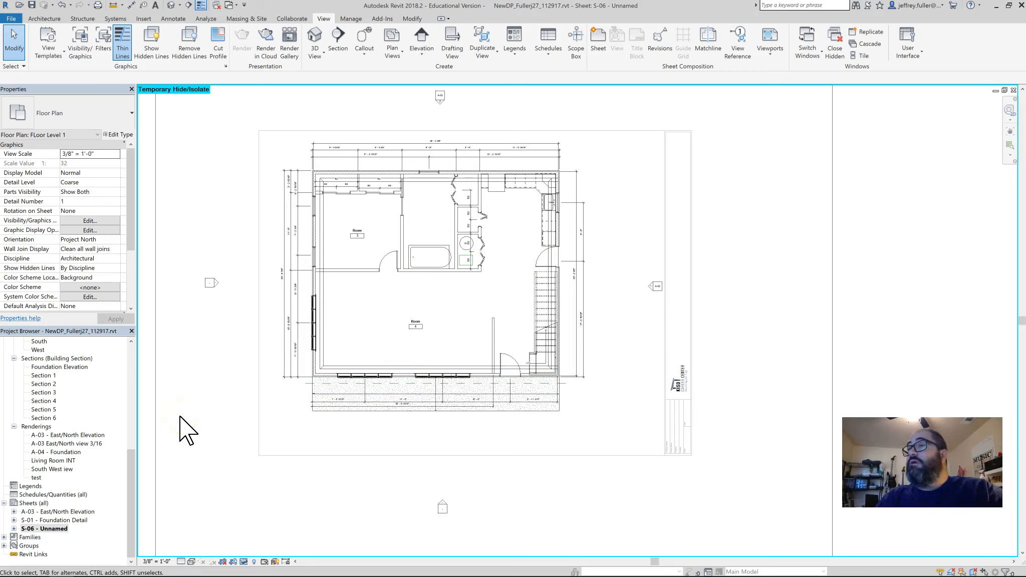
{"action": "left_click", "coordinate": [130, 475]}
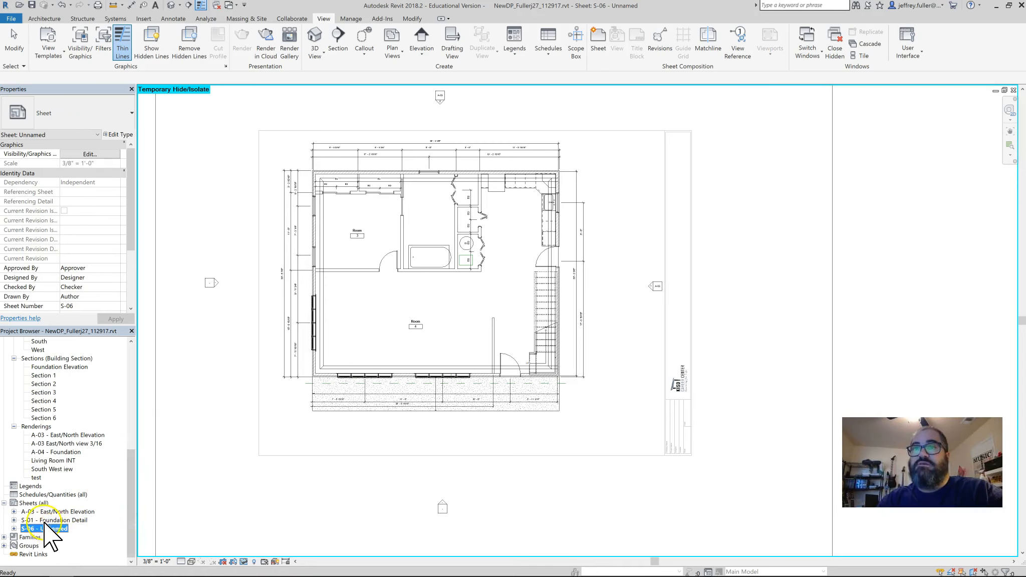
{"action": "left_click", "coordinate": [62, 528]}
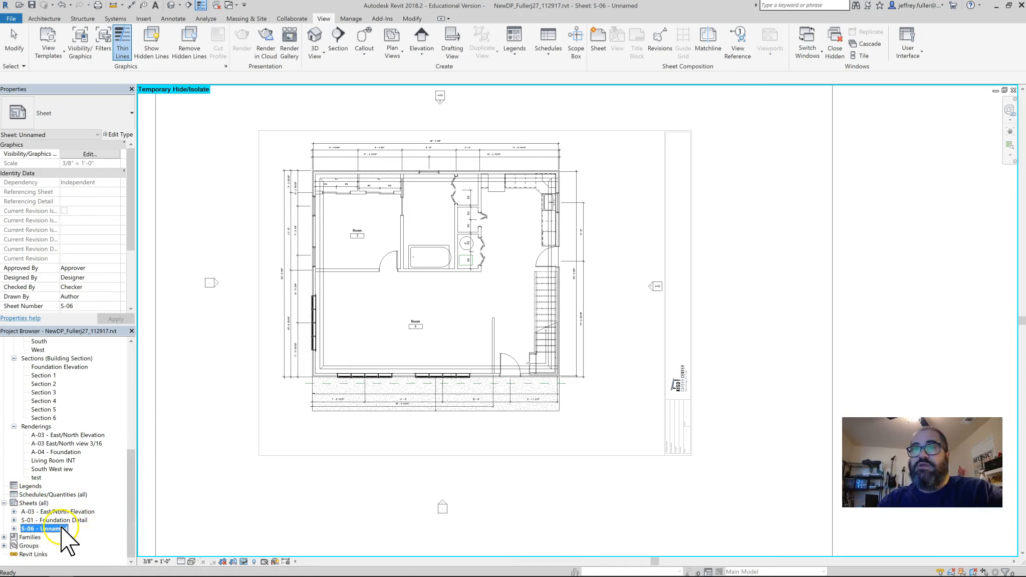
{"action": "right_click", "coordinate": [55, 529]}
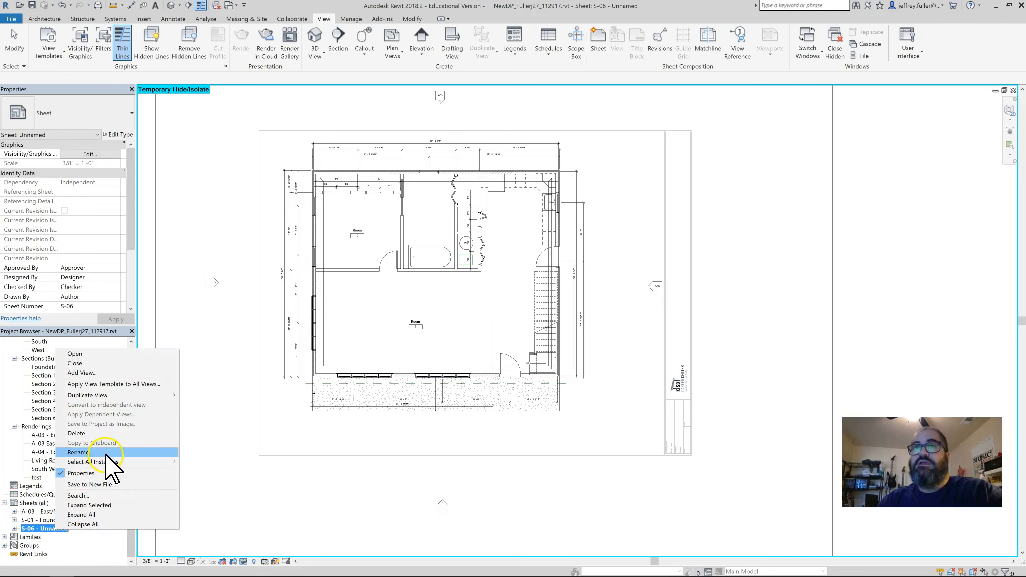
{"action": "left_click", "coordinate": [80, 452]}
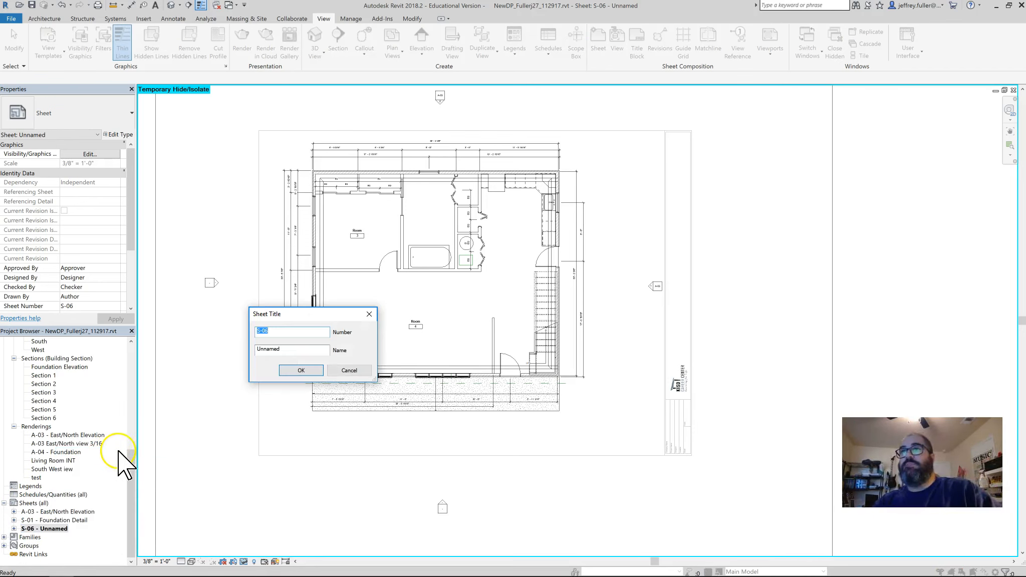
{"action": "left_click", "coordinate": [260, 332]}
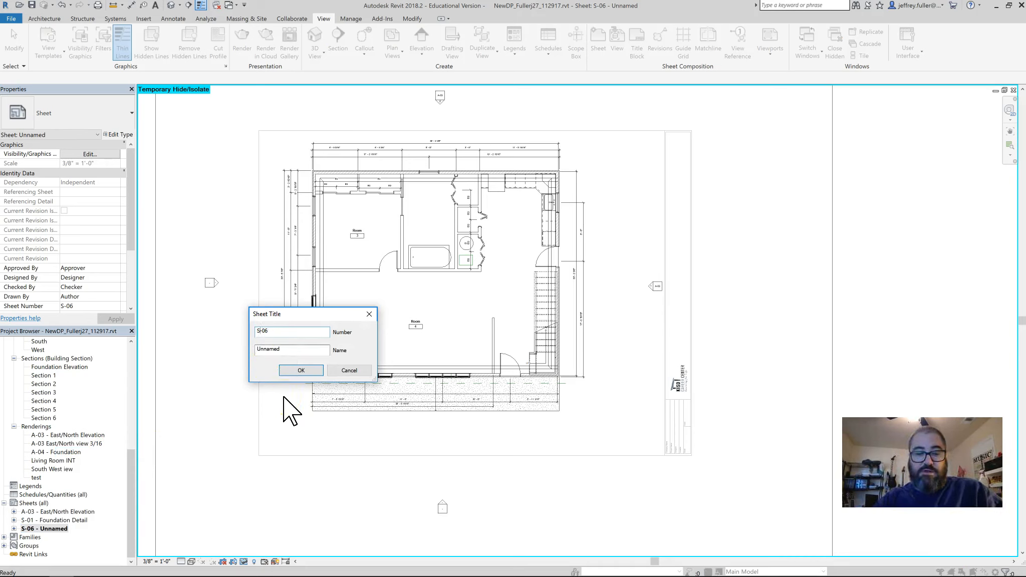
{"action": "left_click", "coordinate": [257, 330]}
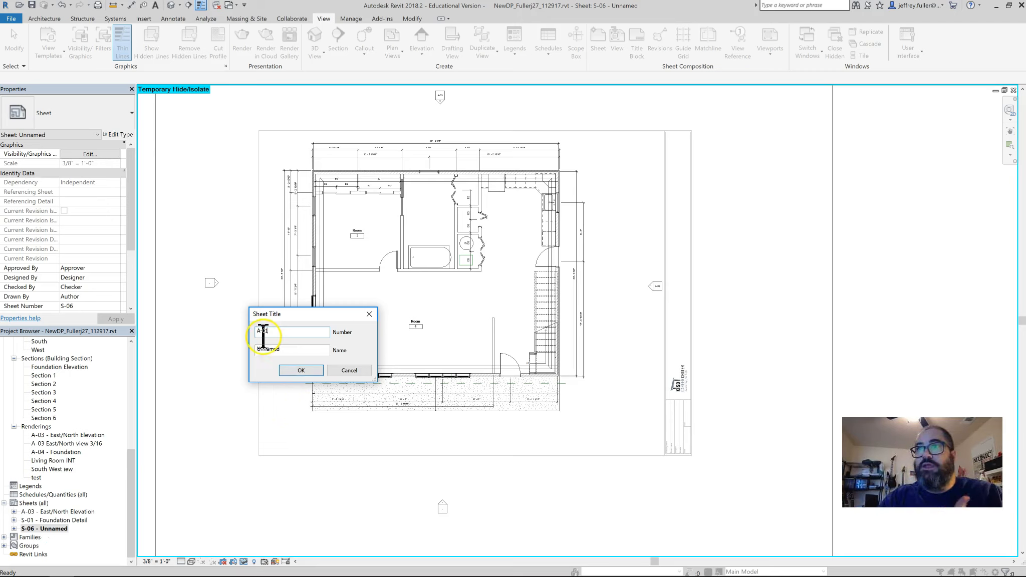
{"action": "left_click_drag", "start_coordinate": [289, 349], "coordinate": [194, 351]}
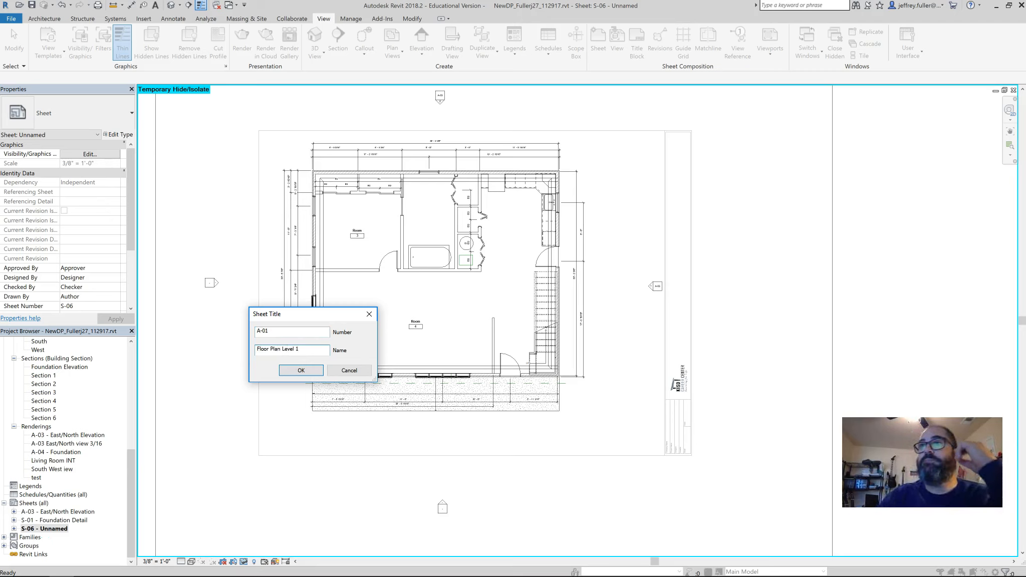
{"action": "left_click", "coordinate": [293, 373]}
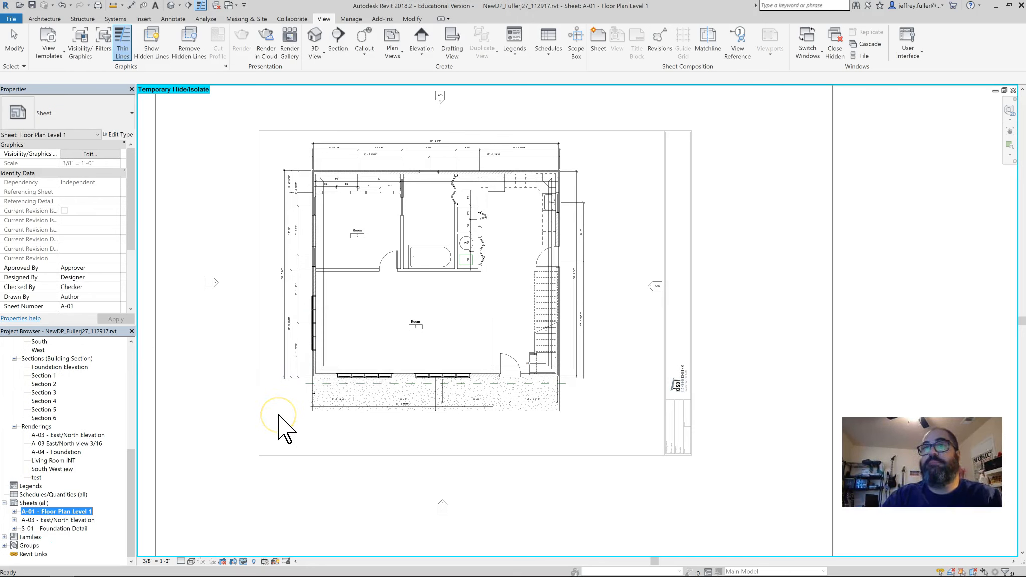
{"action": "right_click", "coordinate": [67, 513]}
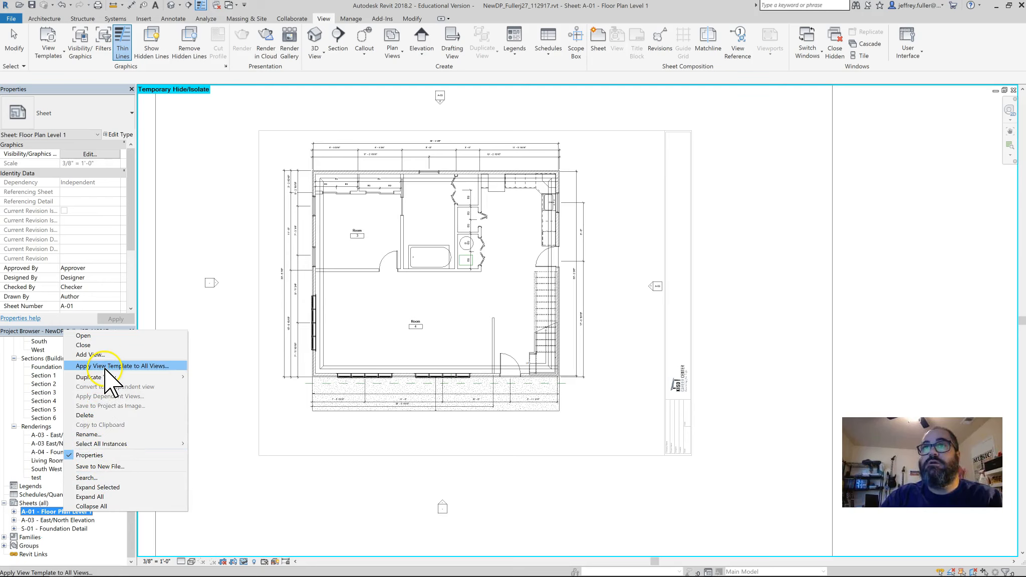
{"action": "left_click", "coordinate": [230, 434]}
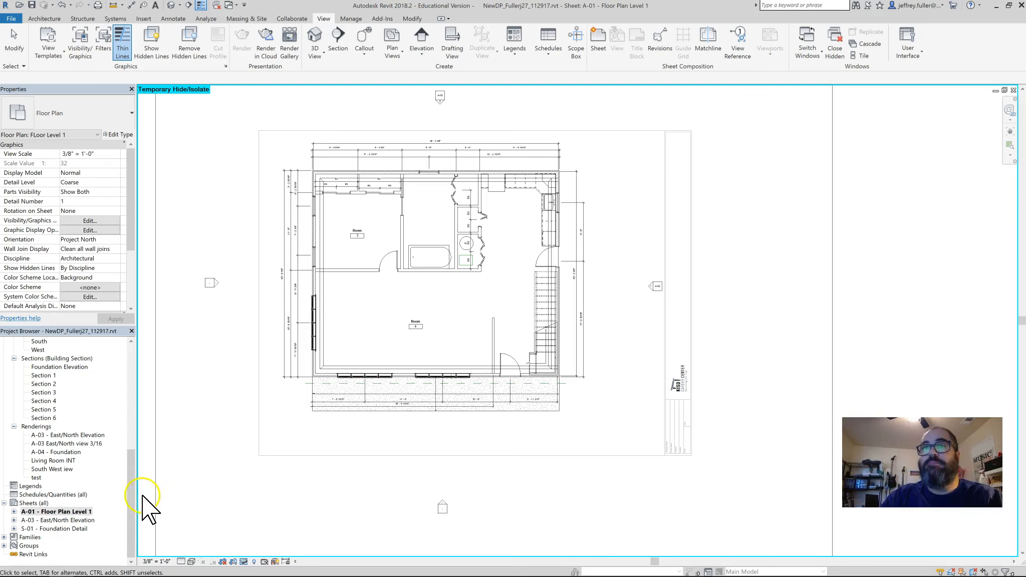
{"action": "left_click", "coordinate": [125, 511]}
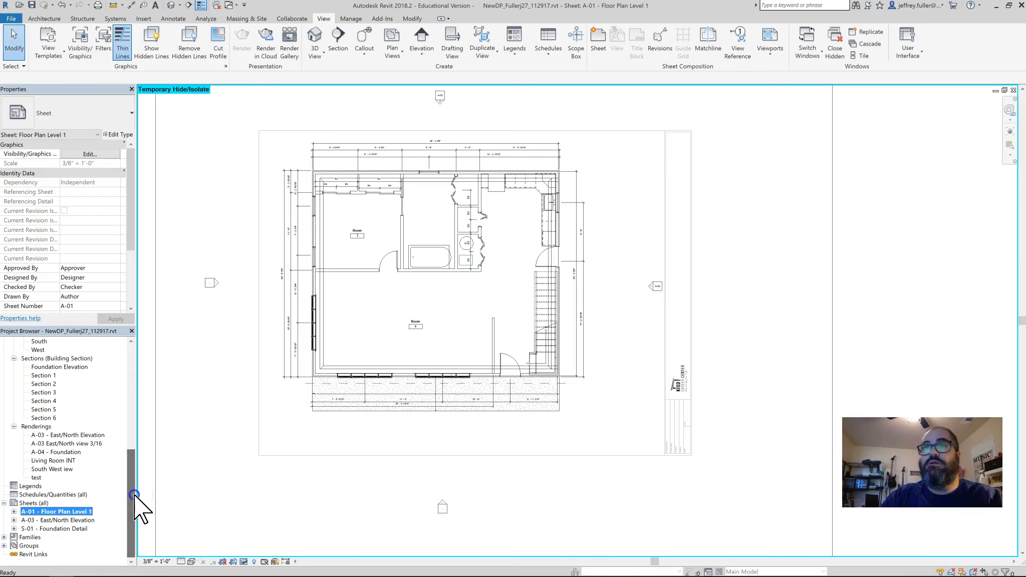
{"action": "right_click", "coordinate": [73, 513]}
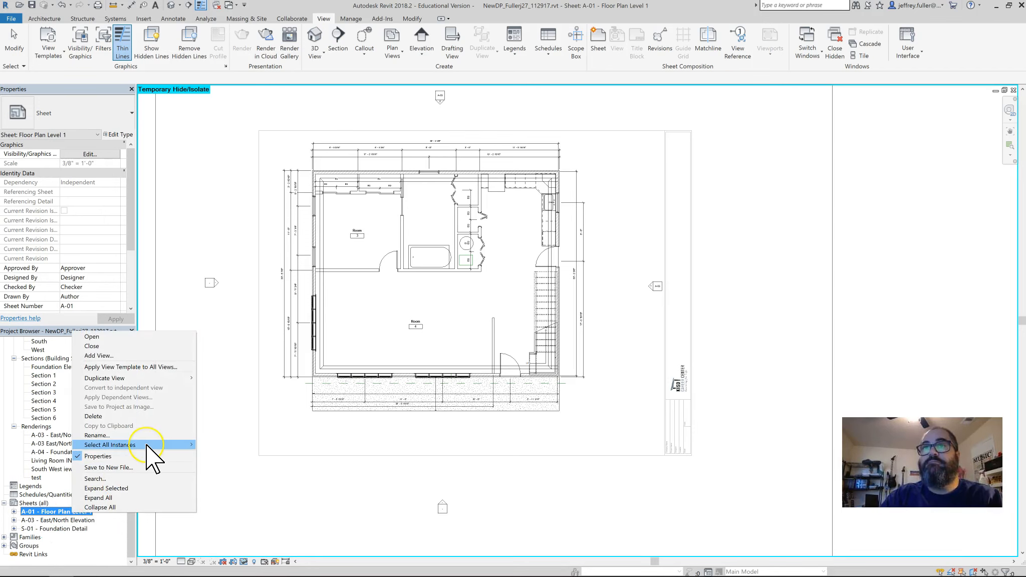
{"action": "mouse_move", "coordinate": [147, 445]}
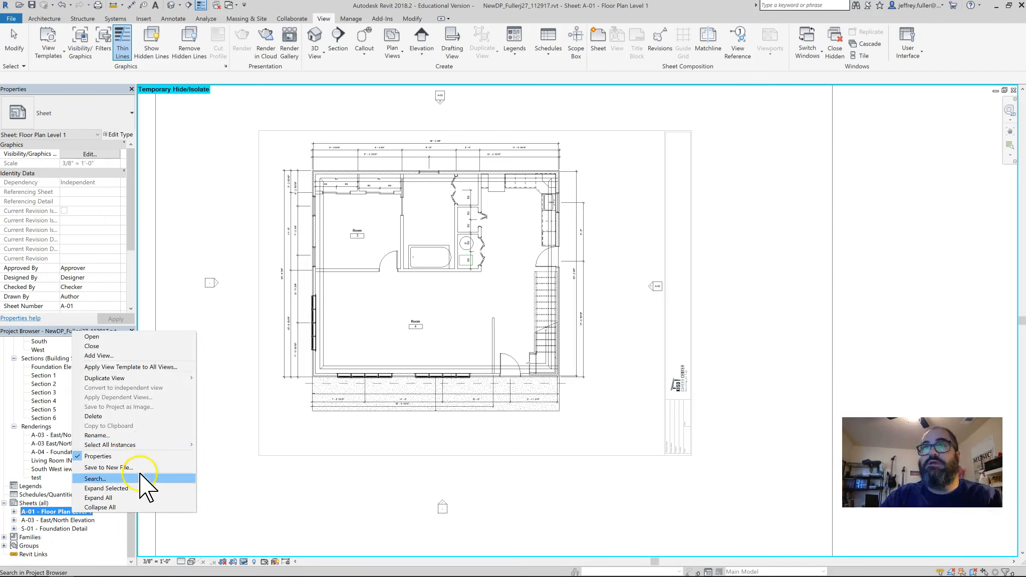
{"action": "left_click", "coordinate": [243, 517]}
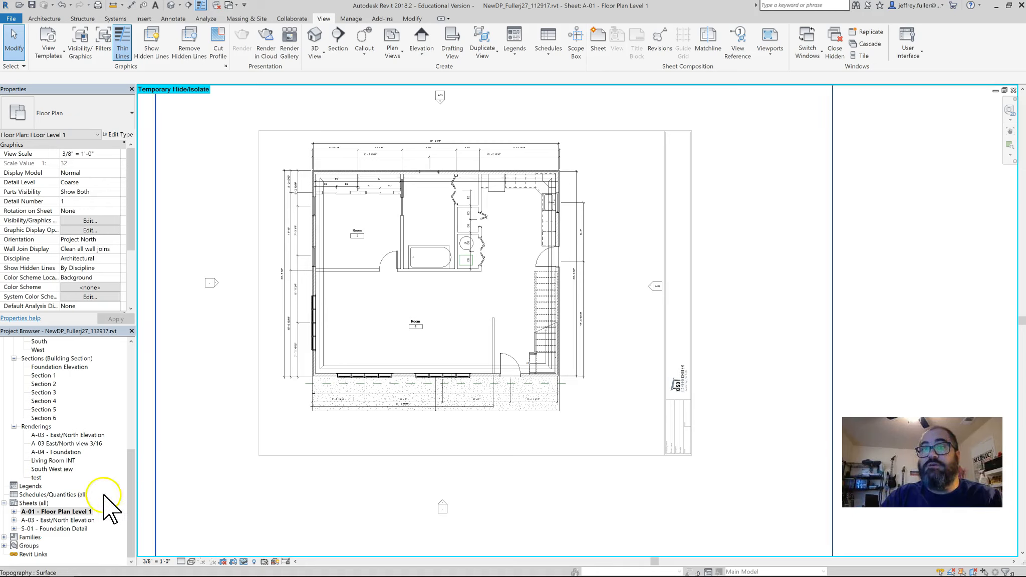
- Deactivate the floor plan viewport to return to the A-01 sheet itself
{"action": "right_click", "coordinate": [47, 512]}
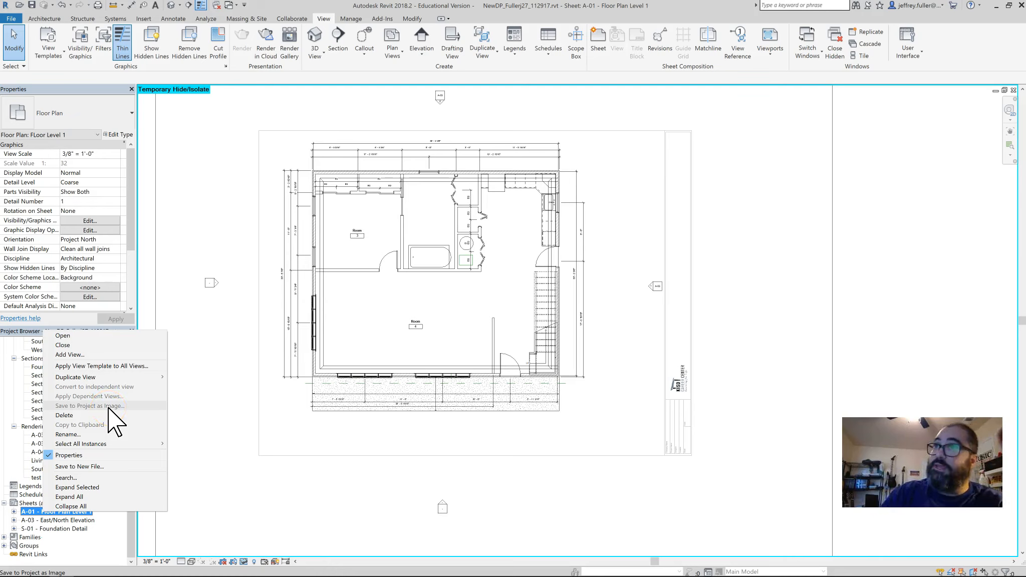
{"action": "left_click", "coordinate": [189, 421]}
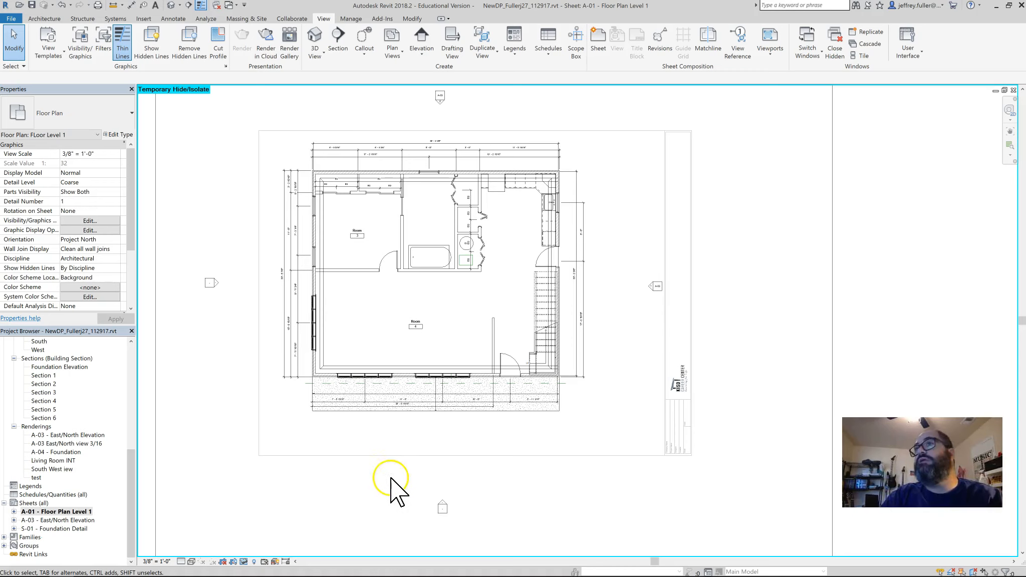
{"action": "scroll", "coordinate": [298, 475], "scroll_direction": "down", "scroll_amount": 3}
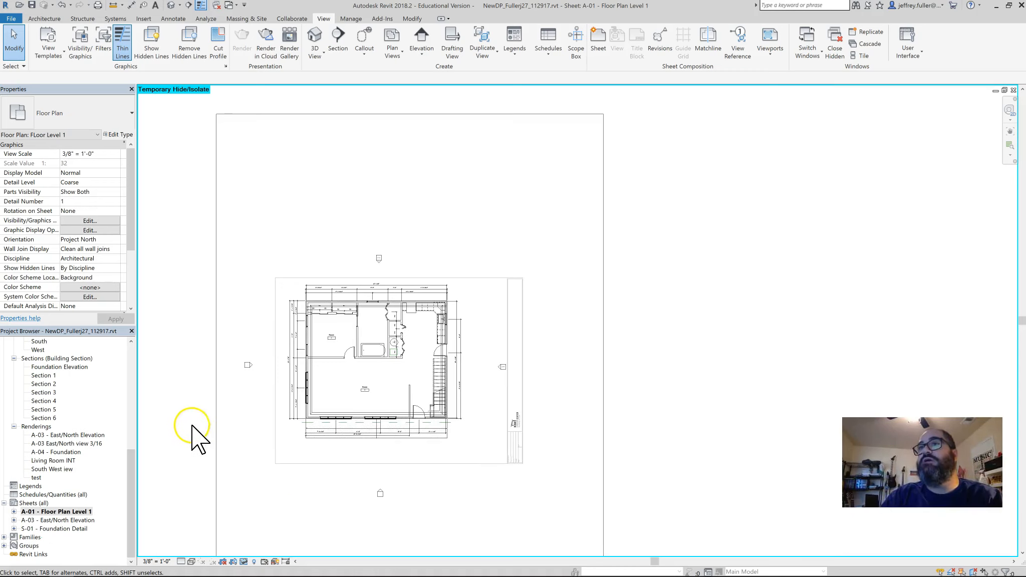
{"action": "double_click", "coordinate": [194, 443]}
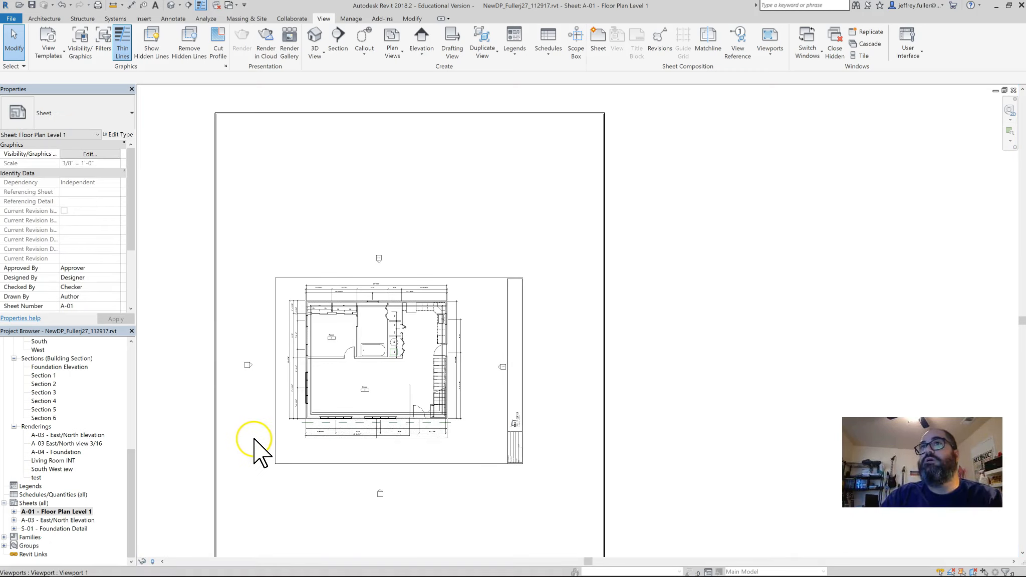
- Save the A-01 sheet to the project as an image named A-01 - Floor Plan Level 1
{"action": "right_click", "coordinate": [57, 512]}
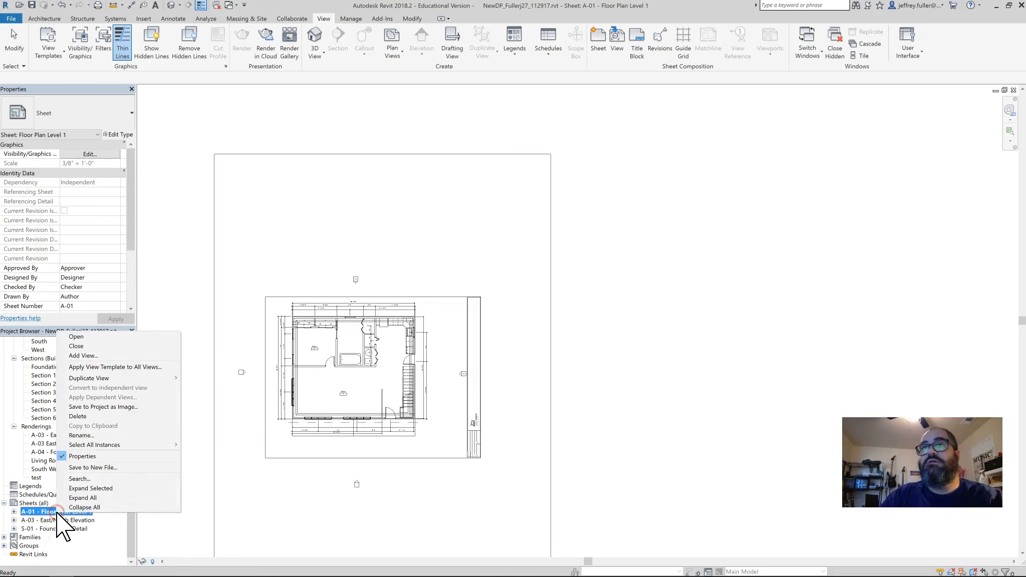
{"action": "left_click", "coordinate": [114, 407]}
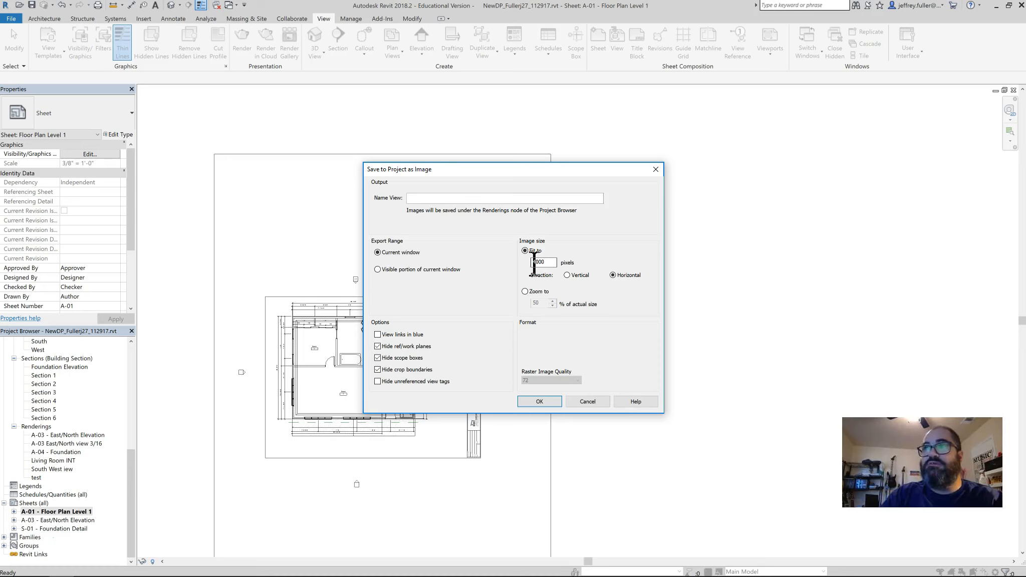
{"action": "left_click", "coordinate": [545, 263]}
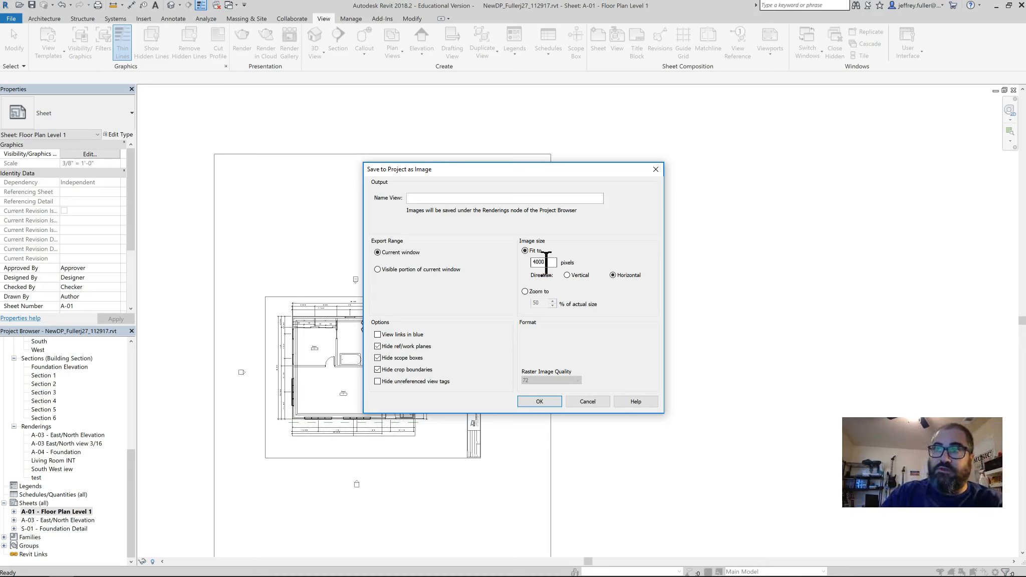
{"action": "left_click", "coordinate": [429, 198]}
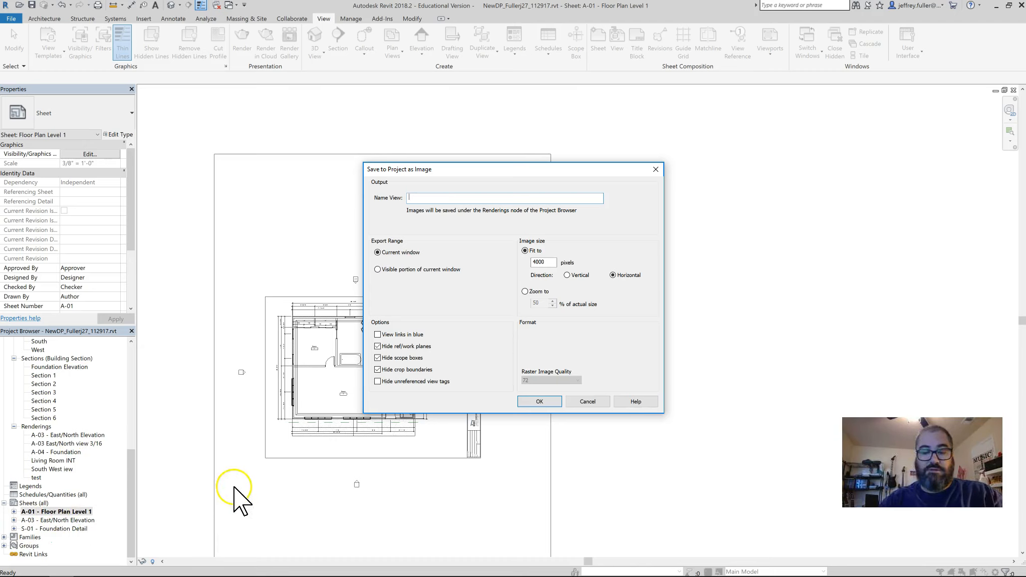
{"action": "type", "text": "A-01 - F"}
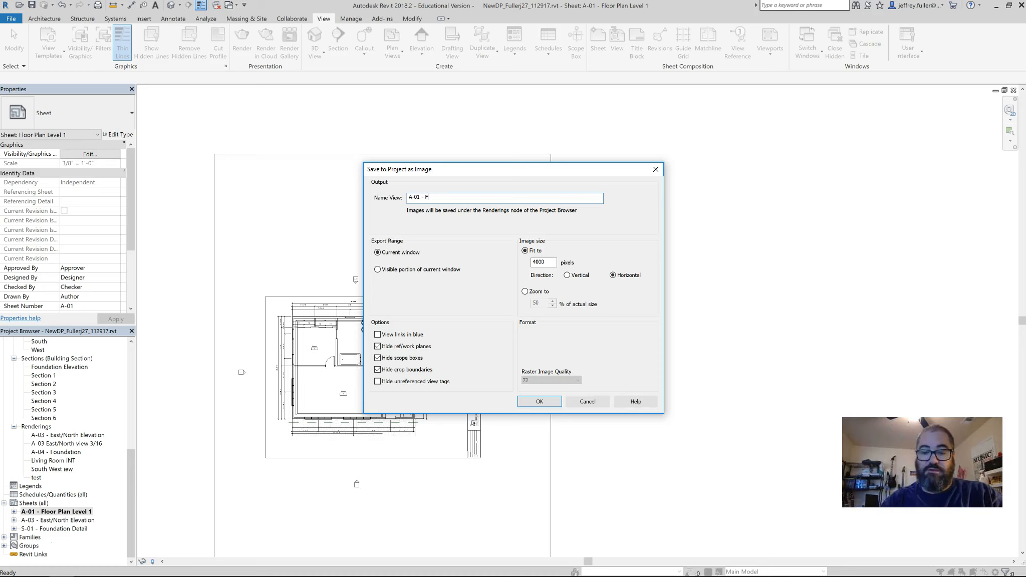
{"action": "type", "text": "an Level 1"}
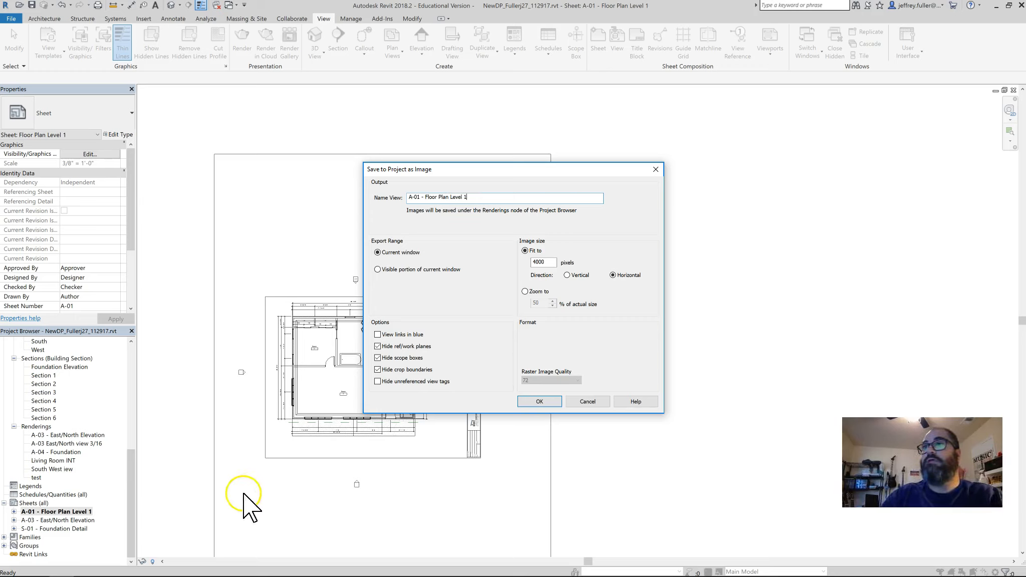
{"action": "left_click", "coordinate": [559, 404]}
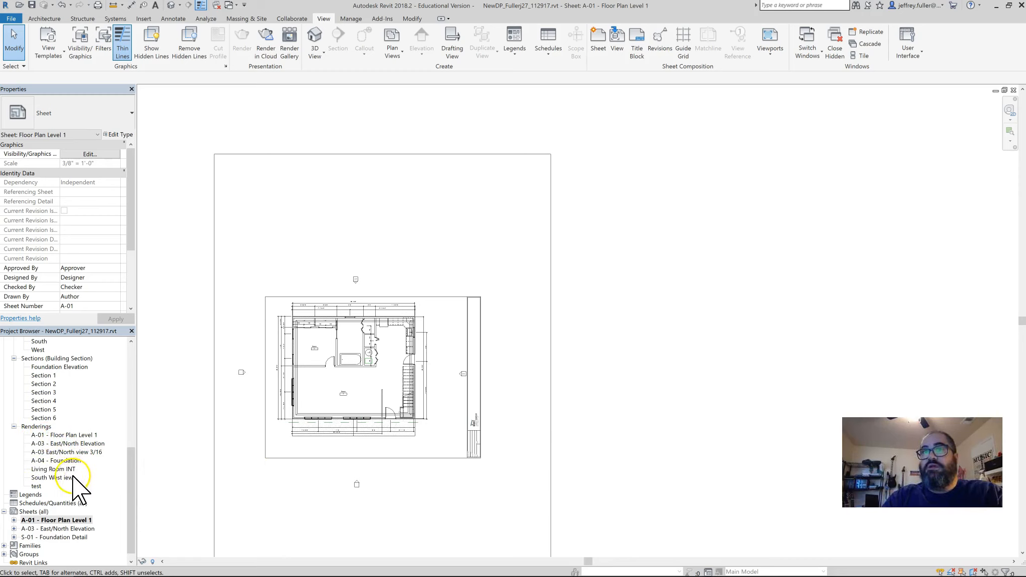
- Open the saved A-01 - Floor Plan Level 1 image under Renderings and examine the legibility of its plan, dimensions and title block
{"action": "left_click", "coordinate": [69, 435]}
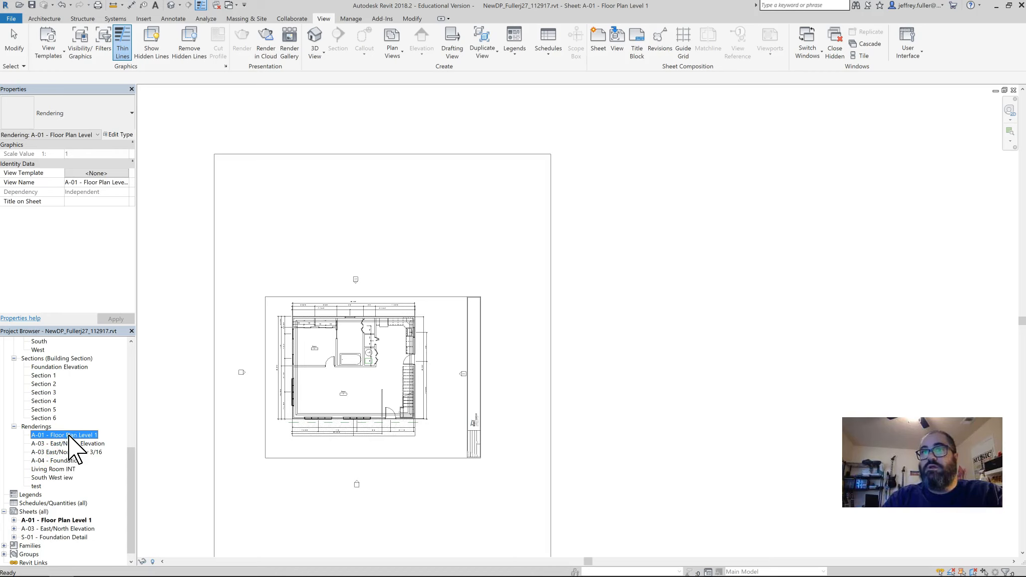
{"action": "double_click", "coordinate": [69, 435]}
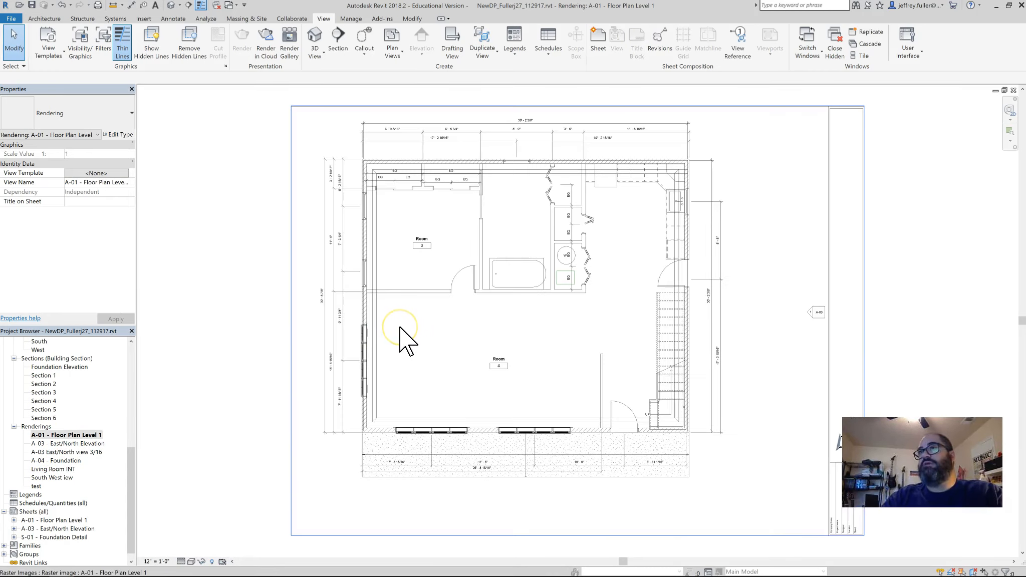
{"action": "scroll", "coordinate": [496, 355], "scroll_direction": "down", "scroll_amount": 2}
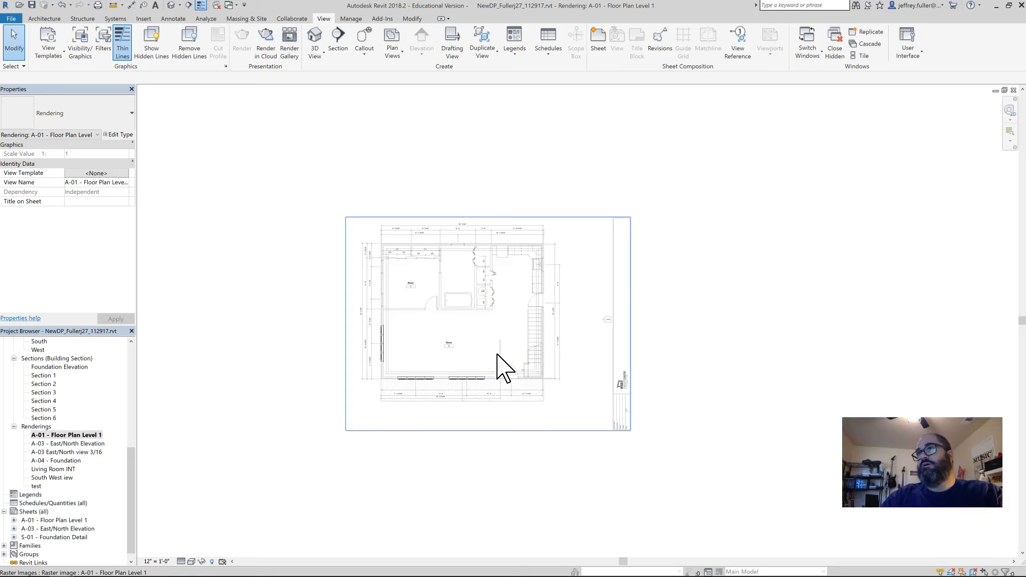
{"action": "scroll", "coordinate": [498, 368], "scroll_direction": "up", "scroll_amount": 5}
{"action": "left_click", "coordinate": [486, 357]}
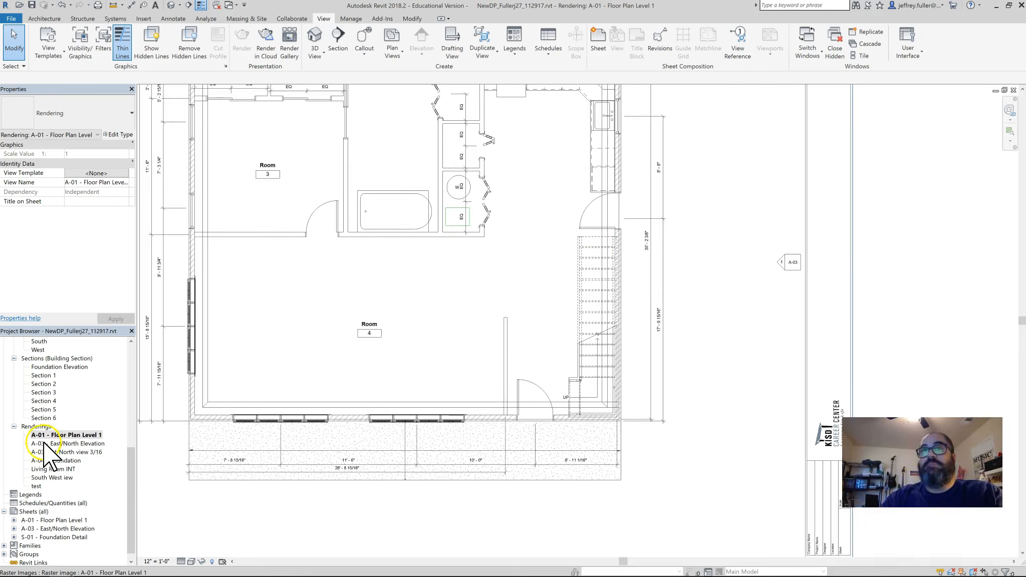
{"action": "scroll", "coordinate": [56, 437], "scroll_direction": "down", "scroll_amount": 1}
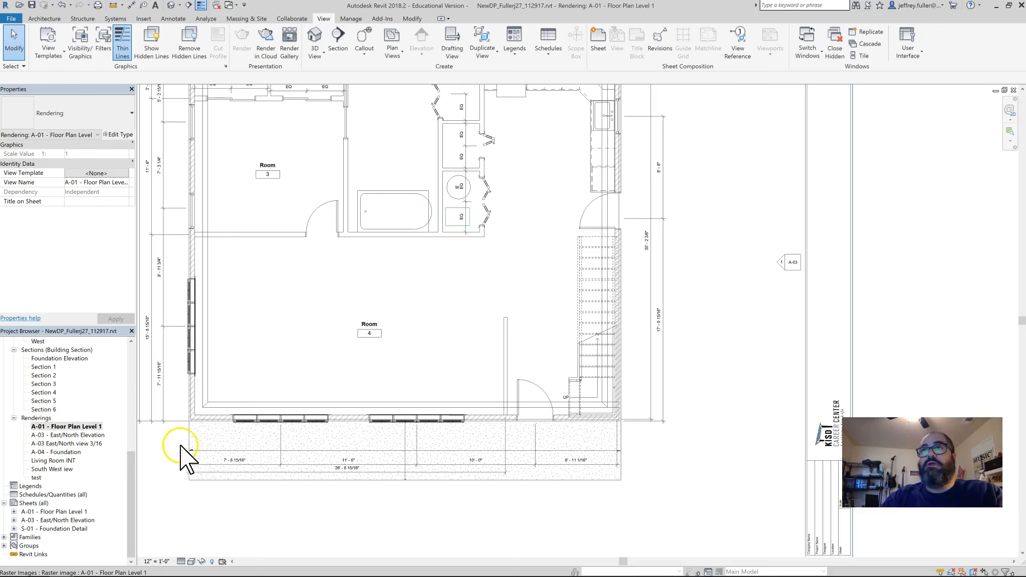
{"action": "scroll", "coordinate": [228, 441], "scroll_direction": "up", "scroll_amount": 1}
{"action": "scroll", "coordinate": [229, 442], "scroll_direction": "down", "scroll_amount": 2}
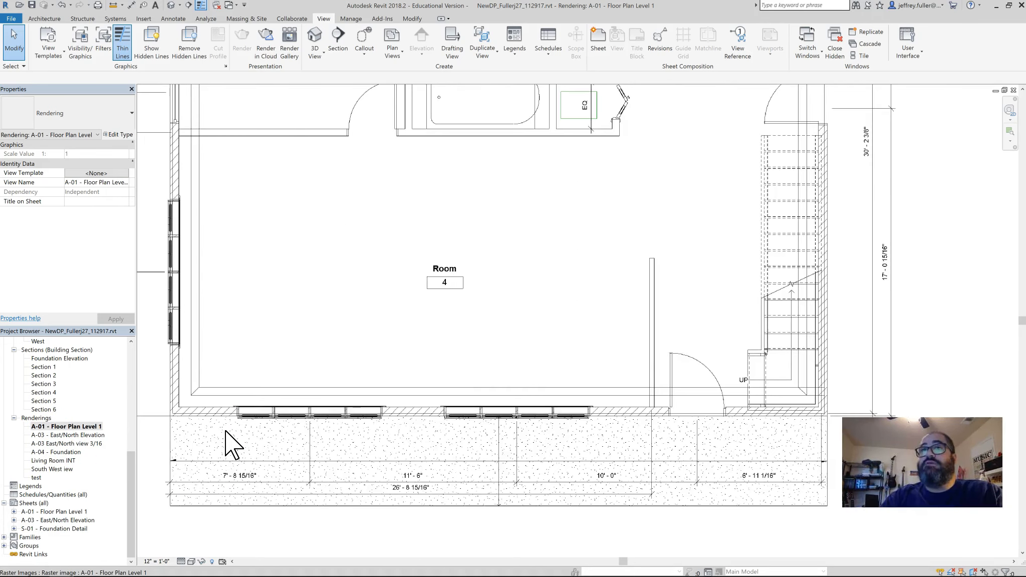
- Locate the floor plan views in the project's list of views
{"action": "left_click_drag", "start_coordinate": [126, 477], "coordinate": [127, 403]}
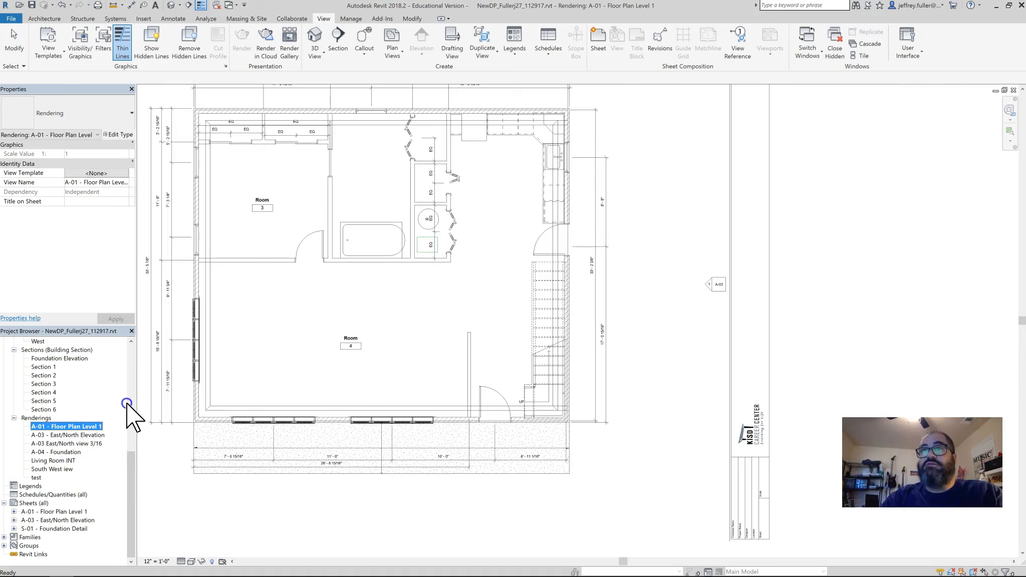
{"action": "left_click_drag", "start_coordinate": [131, 476], "coordinate": [130, 354]}
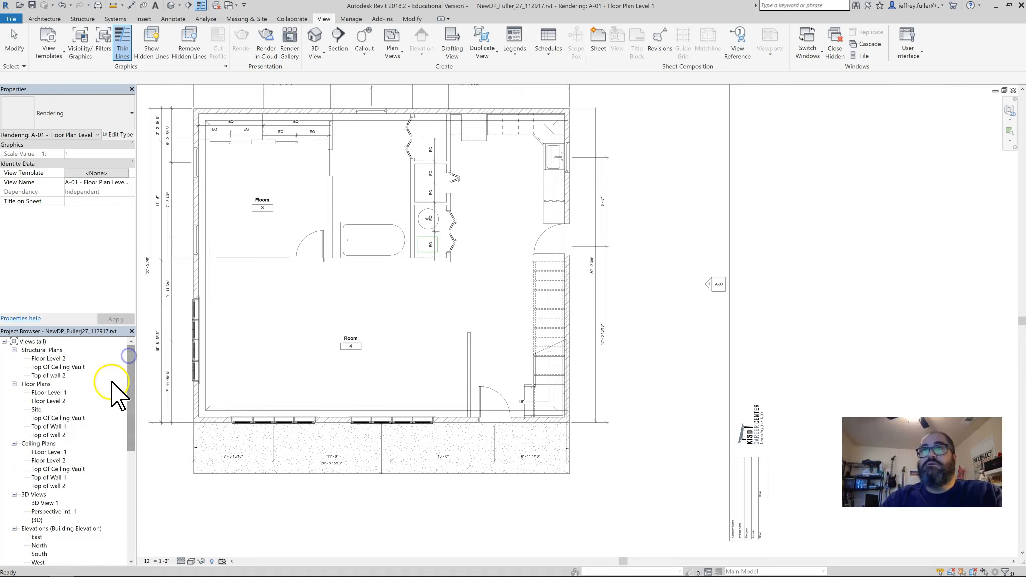